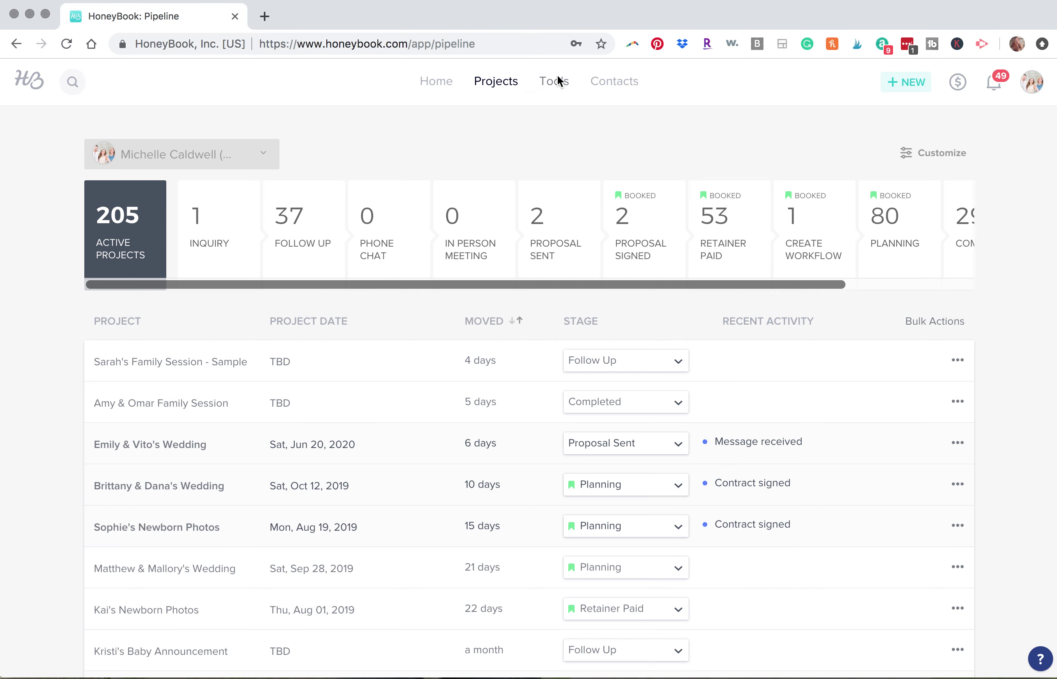
pyautogui.moveTo(558, 84)
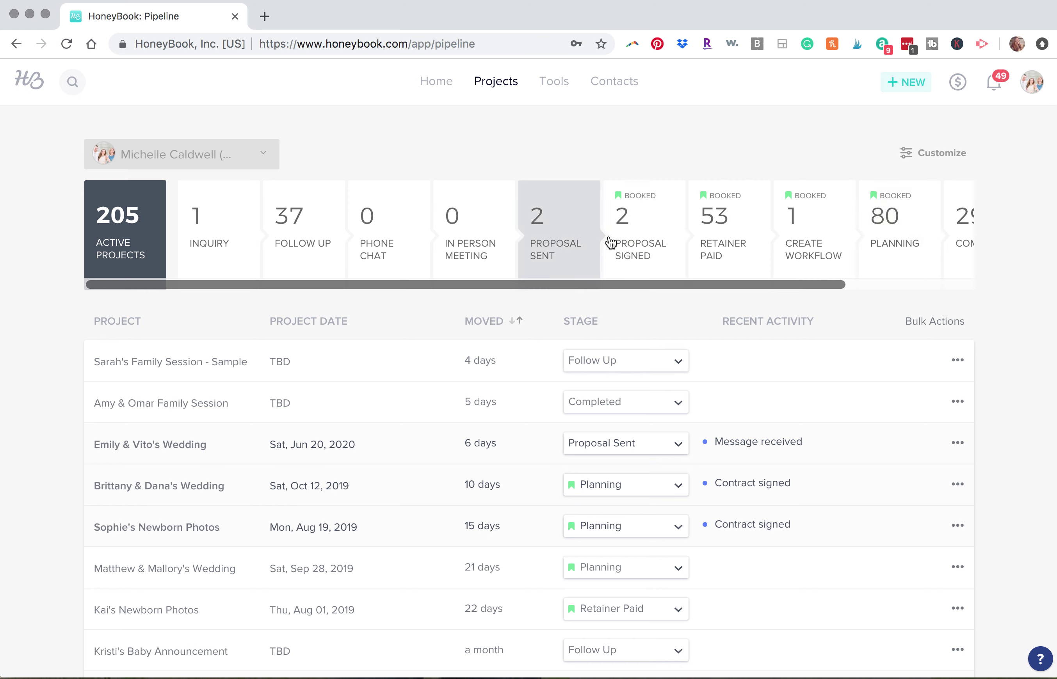
pyautogui.hscroll(5, 608, 240)
pyautogui.hscroll(-5, 610, 242)
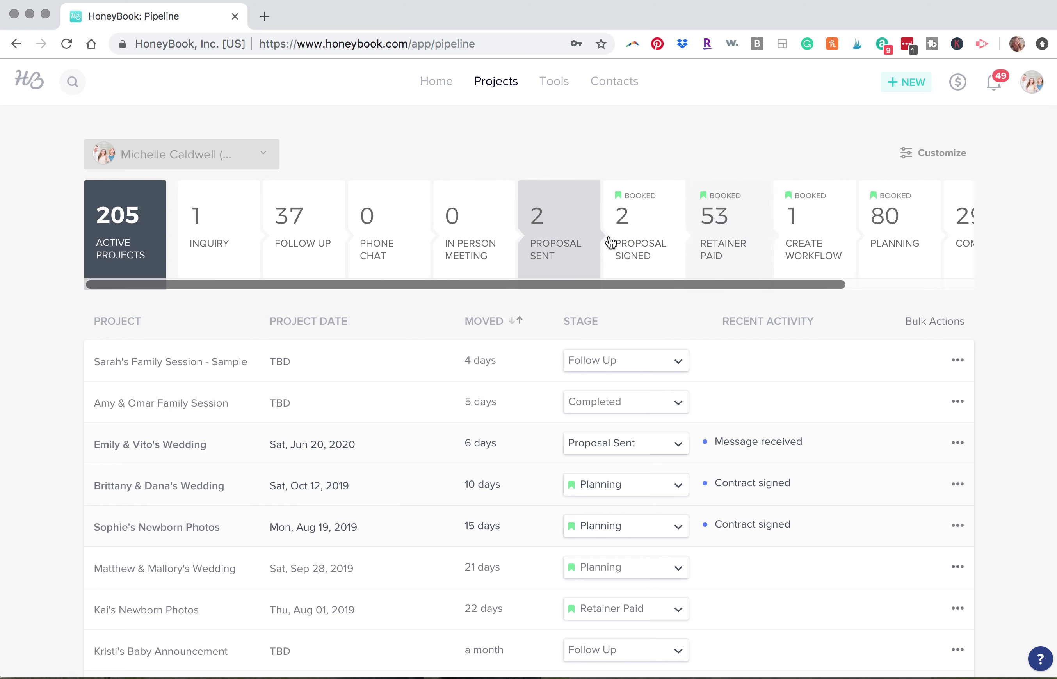
pyautogui.hscroll(5, 877, 254)
pyautogui.hscroll(-5, 877, 254)
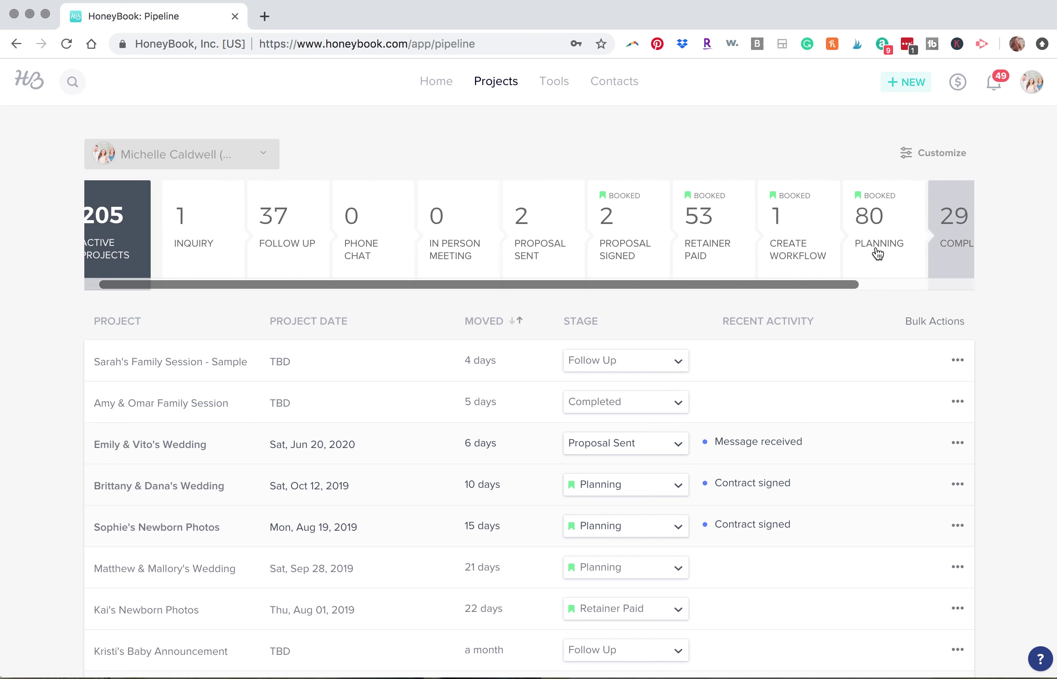
# Step: Open the Workflows tool to show the existing workflow templates
pyautogui.click(550, 82)
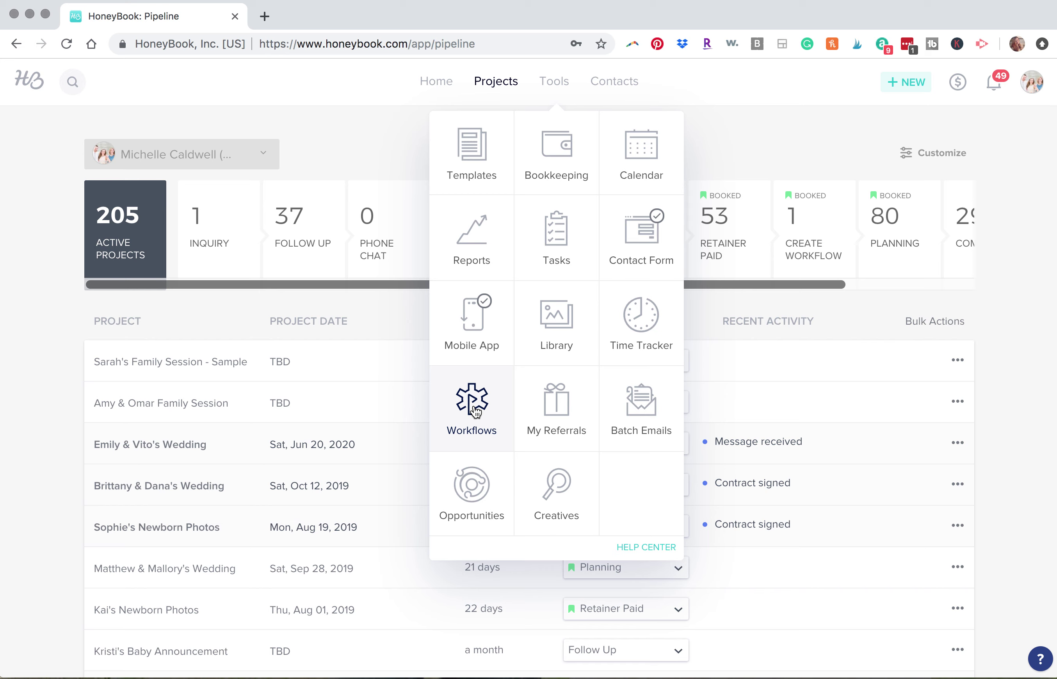
pyautogui.click(556, 75)
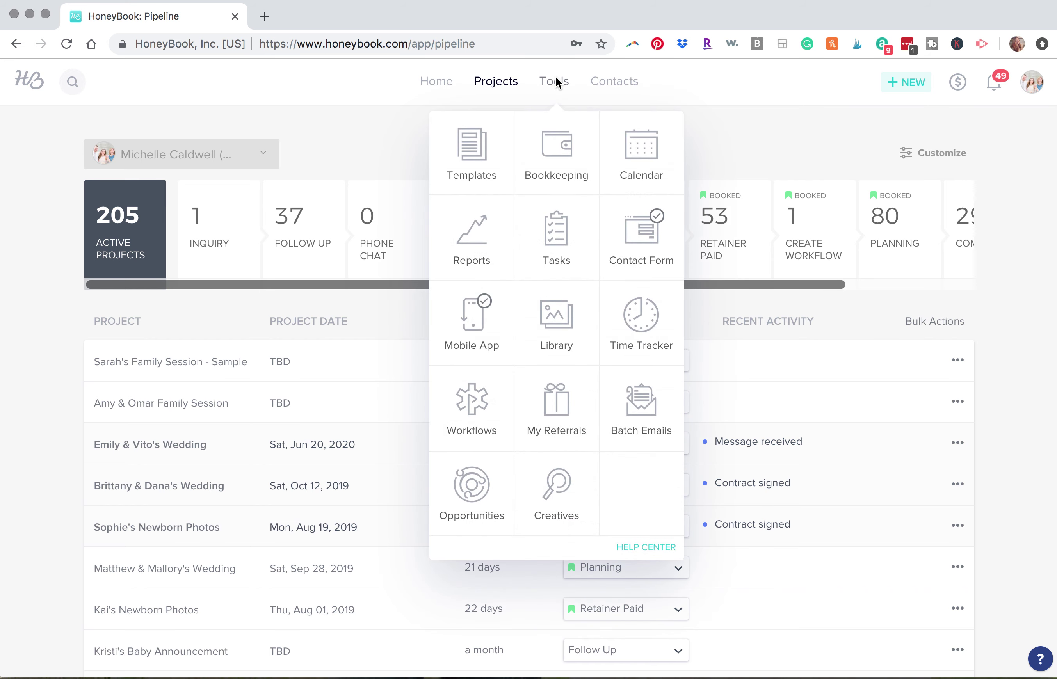
pyautogui.click(490, 416)
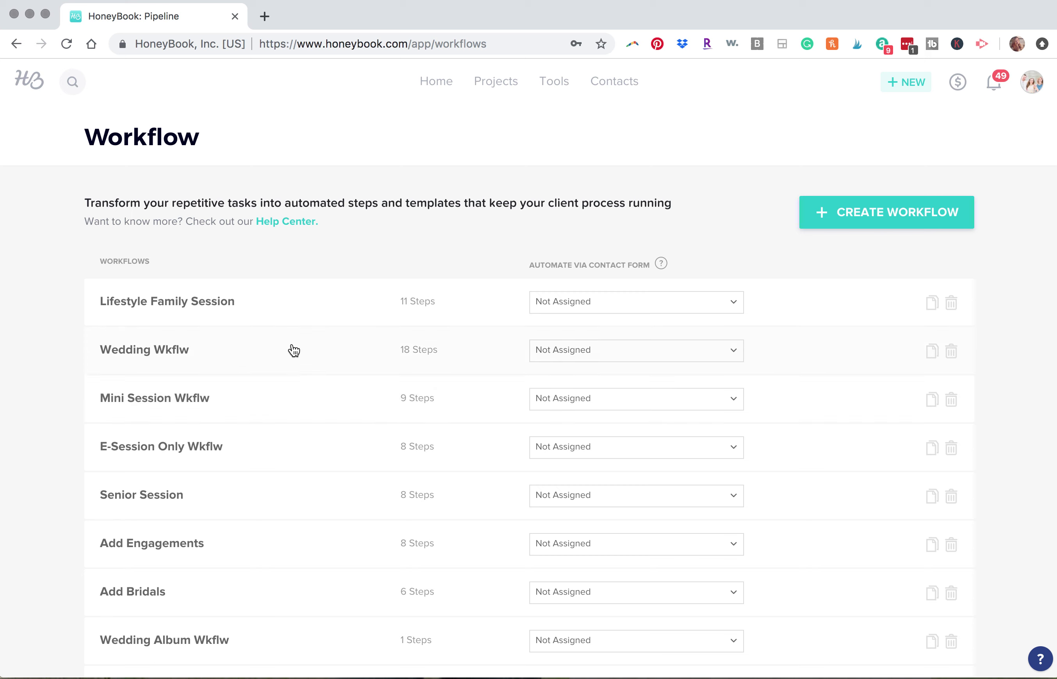
# Step: Create a new workflow template whose first step is Send Brochure, using the Cotton Weddings Collections brochure template
pyautogui.scroll(-3, 290, 348)
pyautogui.scroll(-5, 291, 349)
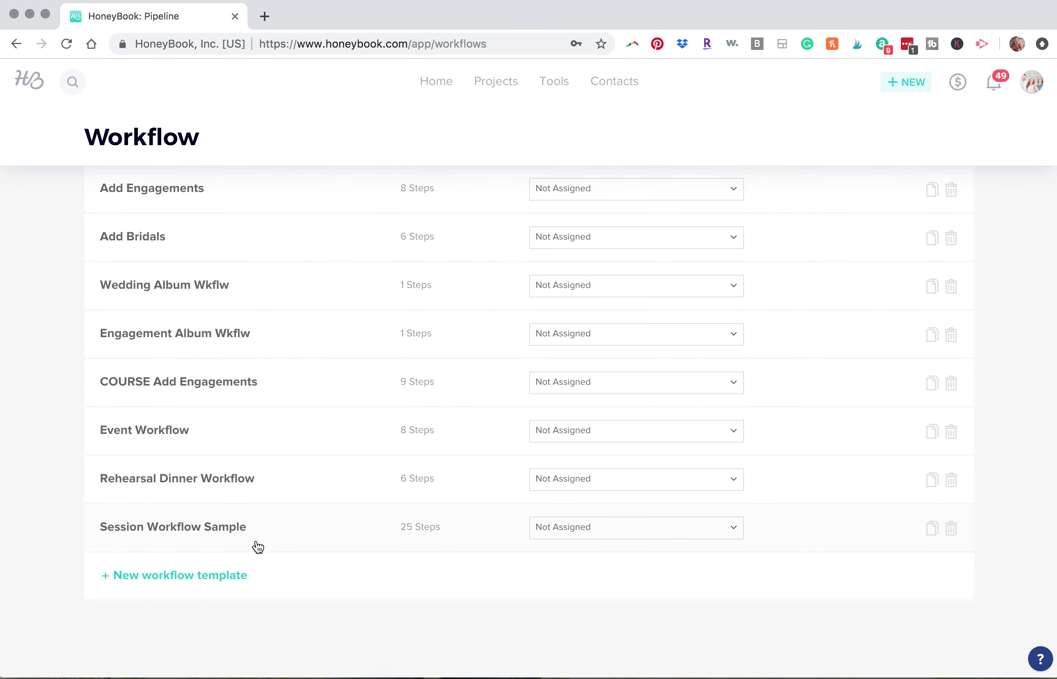
pyautogui.scroll(6, 296, 326)
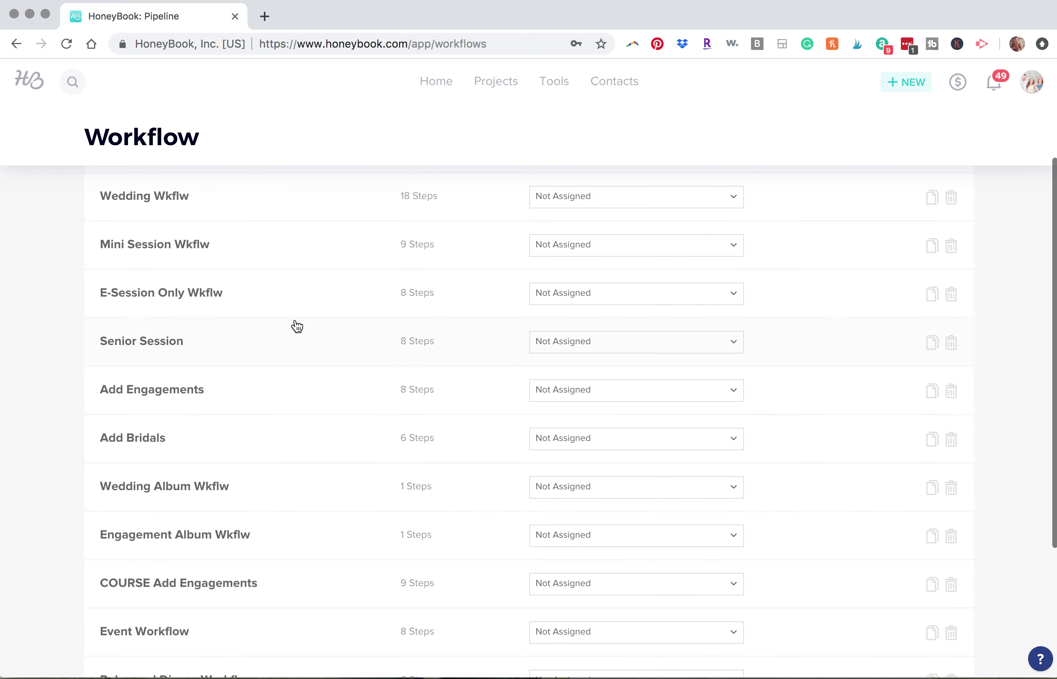
pyautogui.scroll(2, 297, 327)
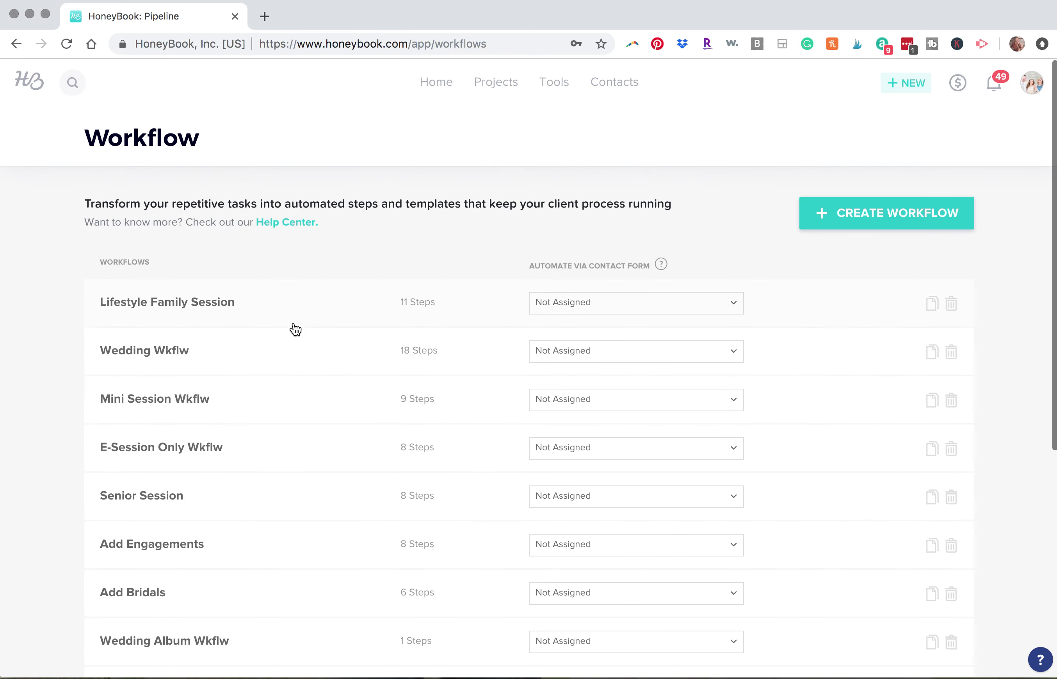
pyautogui.scroll(-8, 295, 330)
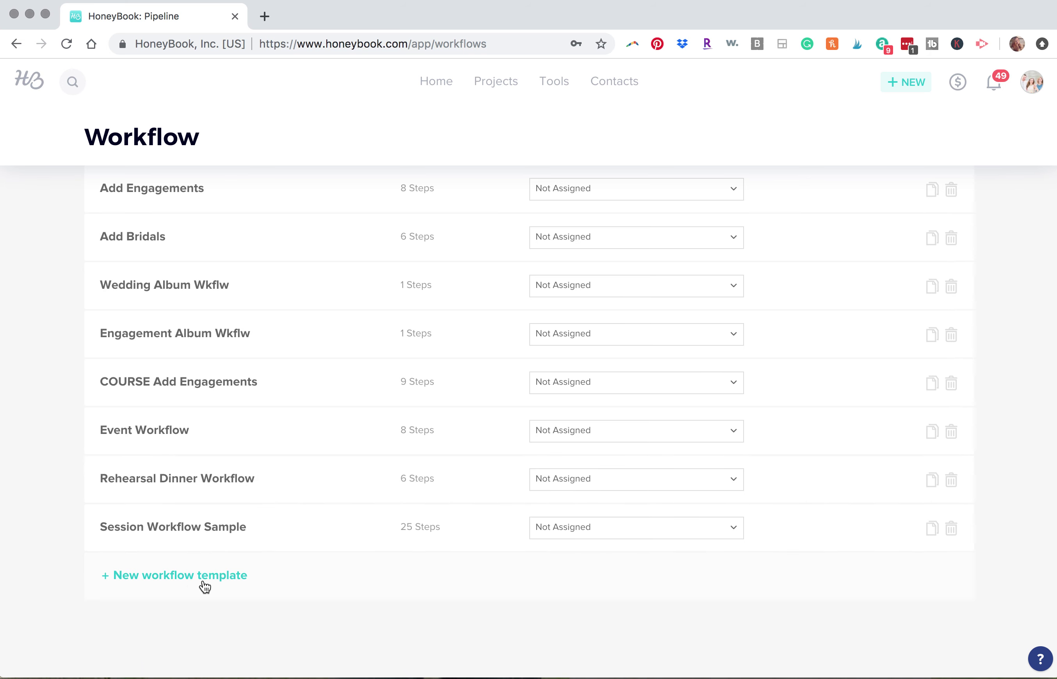
pyautogui.click(219, 576)
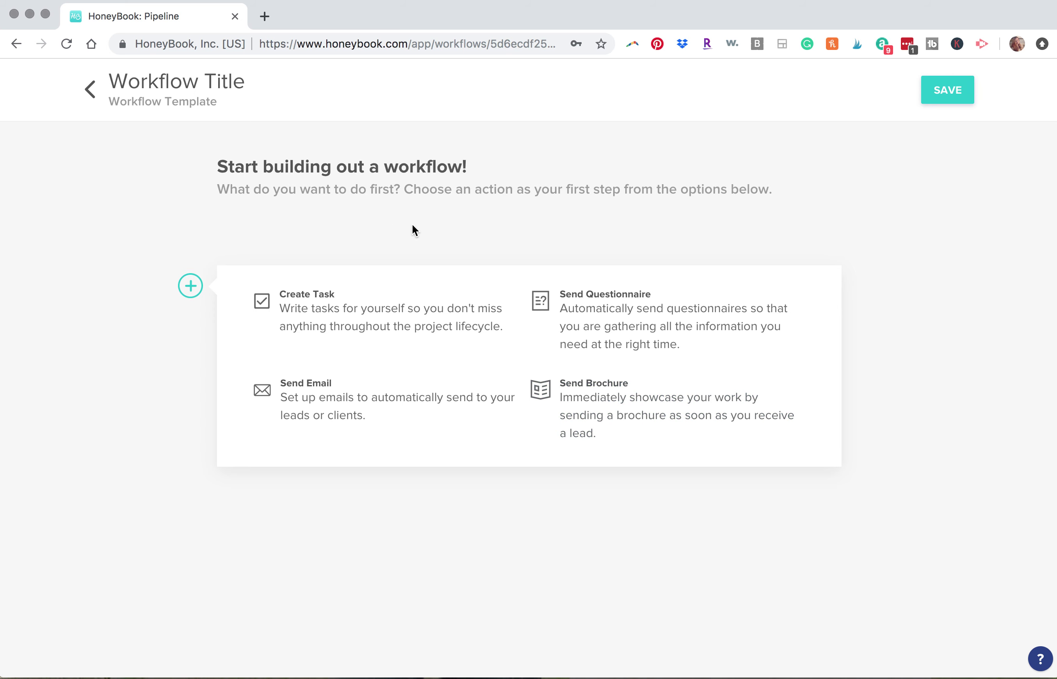
pyautogui.click(583, 415)
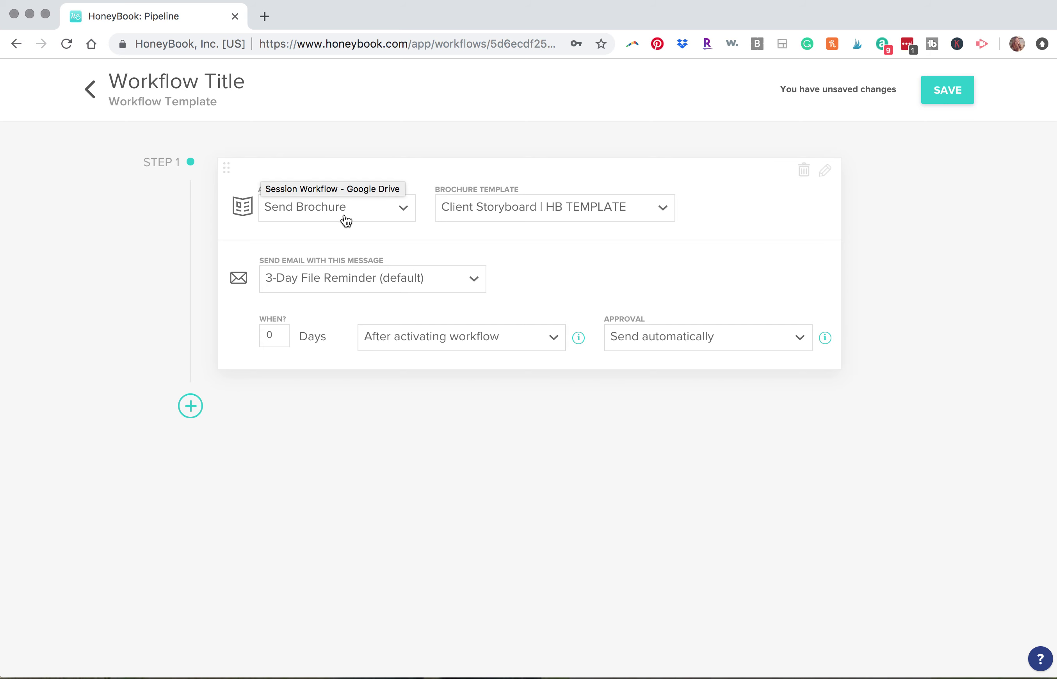
pyautogui.click(520, 213)
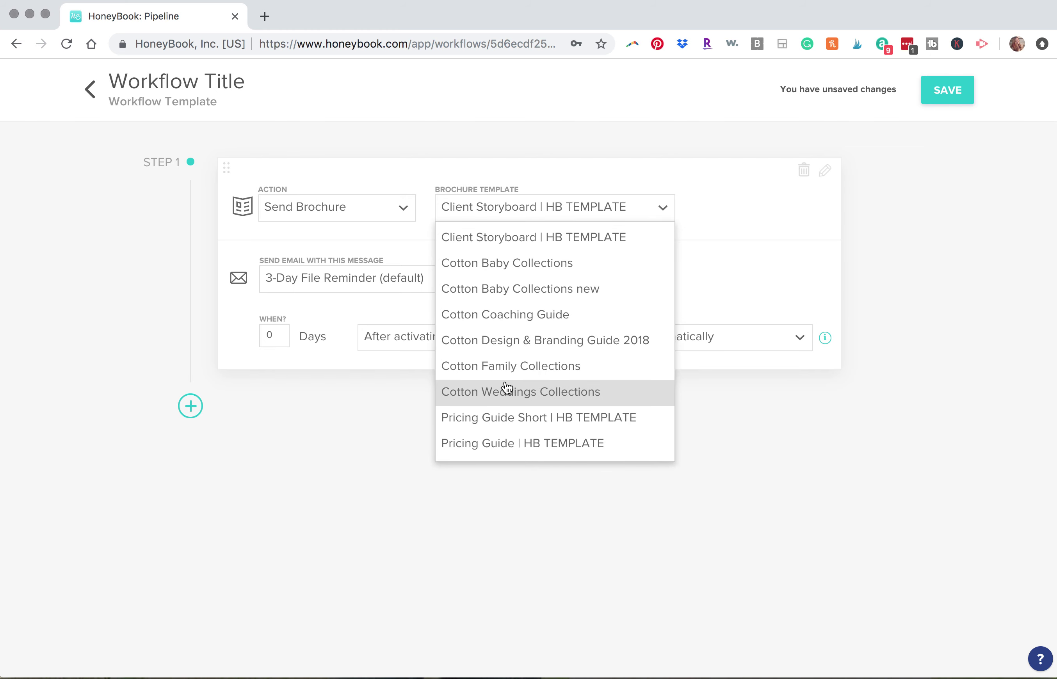
pyautogui.click(522, 393)
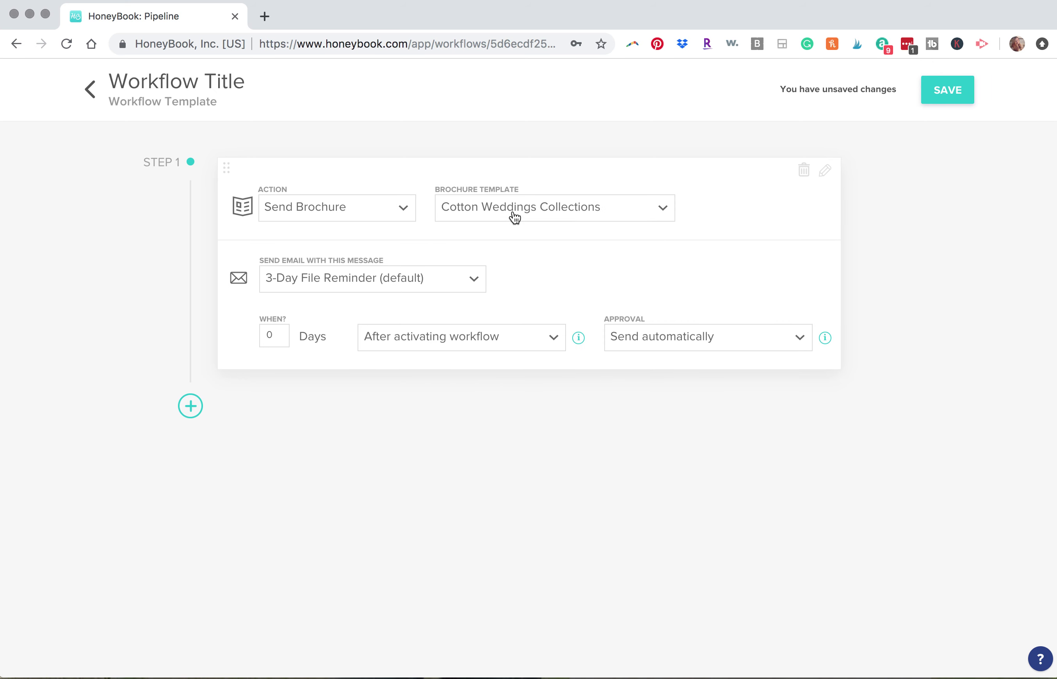
# Step: Set the email message sent with the step 1 brochure to Wedding Brochure
pyautogui.click(445, 287)
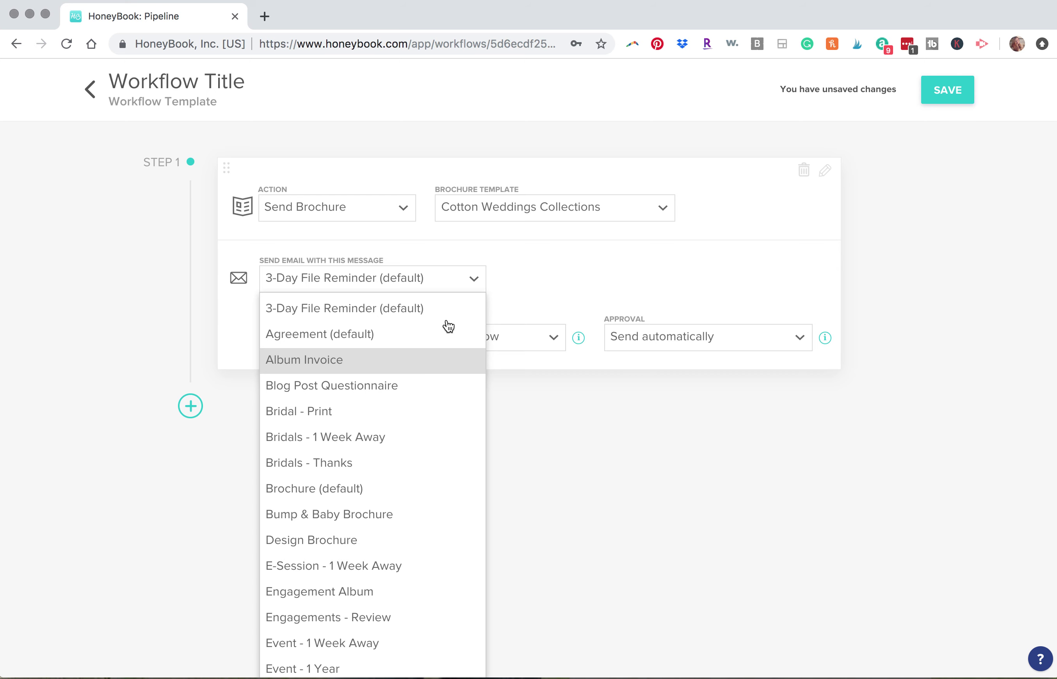
pyautogui.scroll(-2, 371, 502)
pyautogui.scroll(-1, 371, 503)
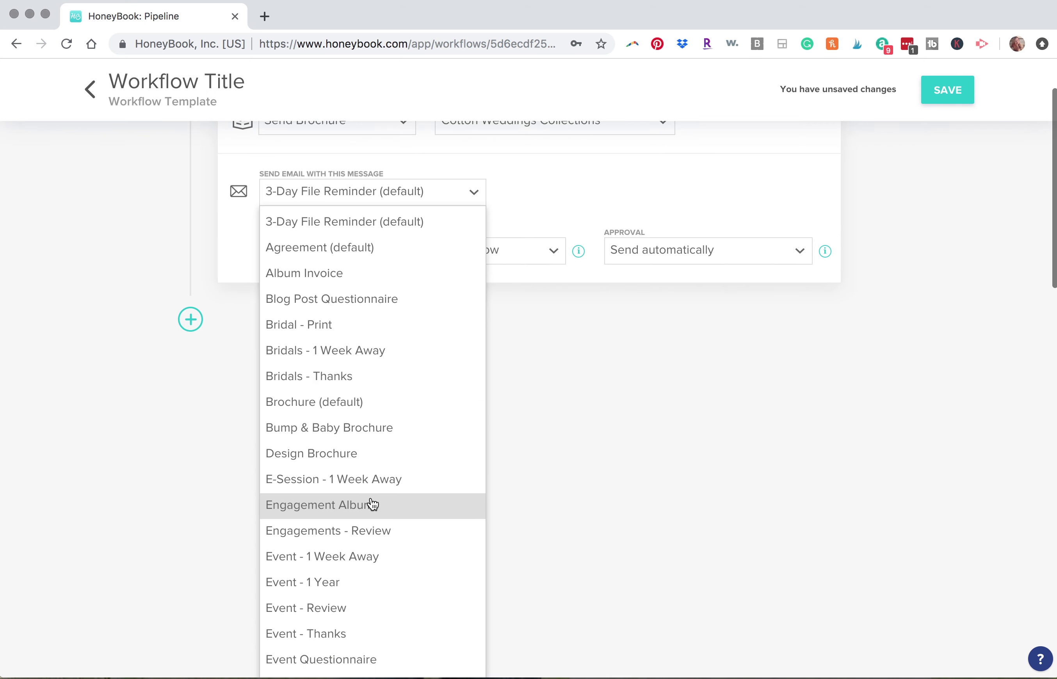
pyautogui.scroll(-10, 342, 474)
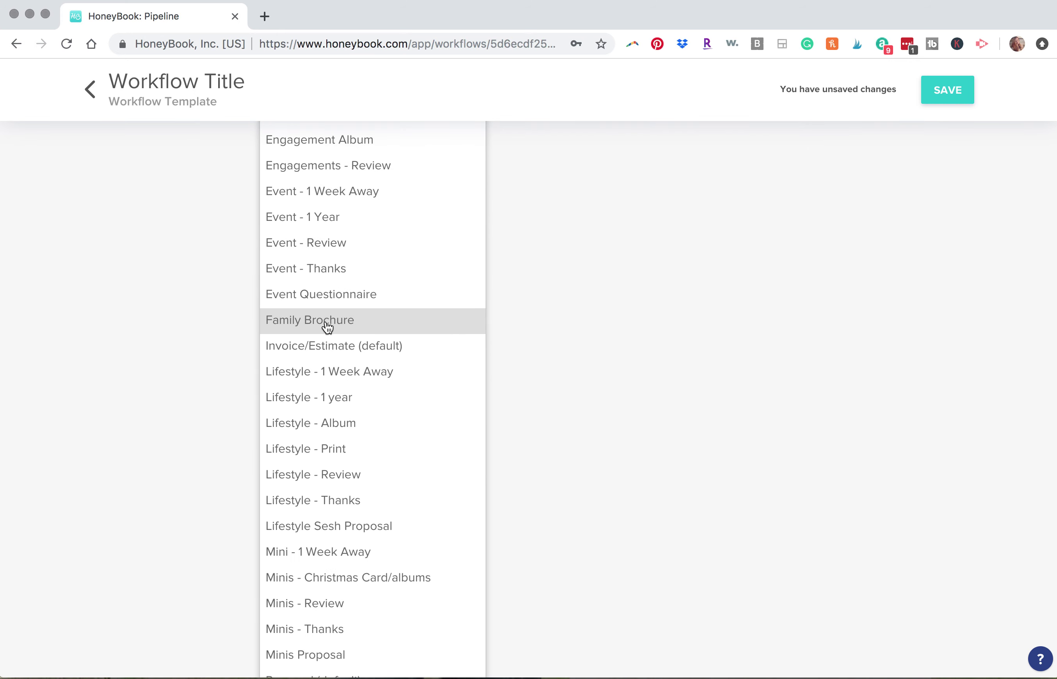
pyautogui.scroll(-5, 324, 508)
pyautogui.scroll(-15, 325, 511)
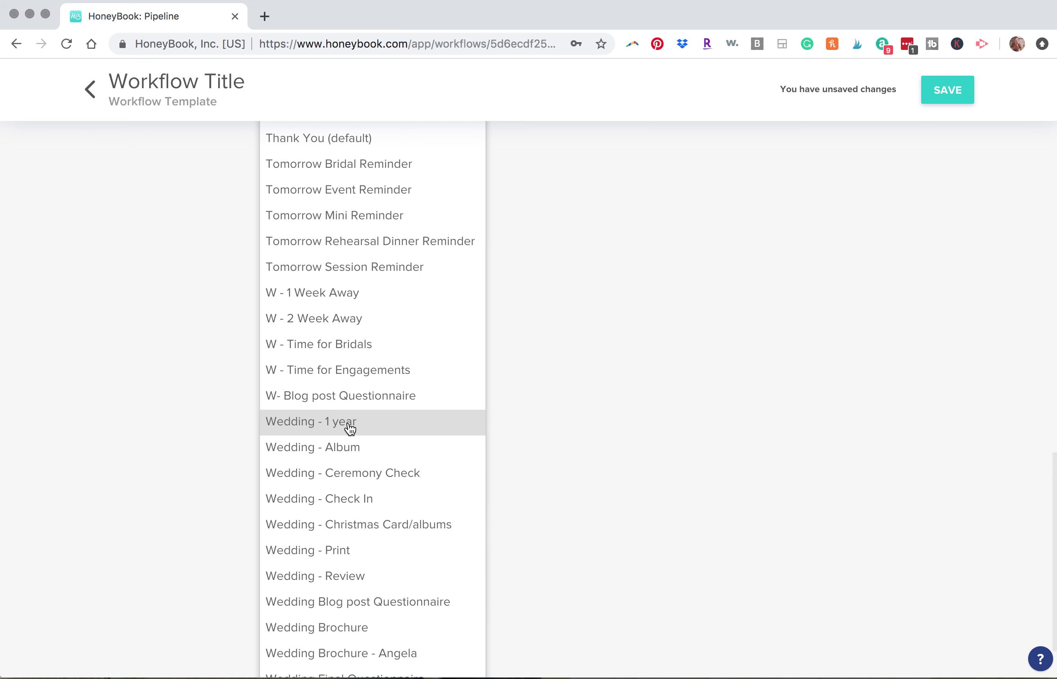
pyautogui.scroll(-2, 349, 424)
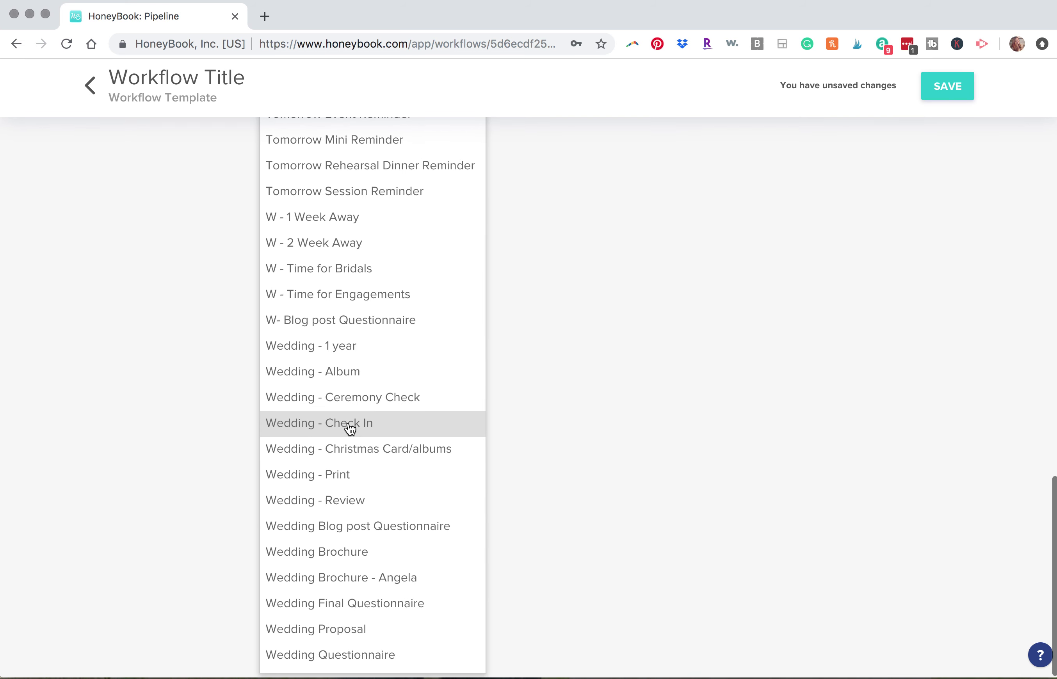
pyautogui.click(321, 556)
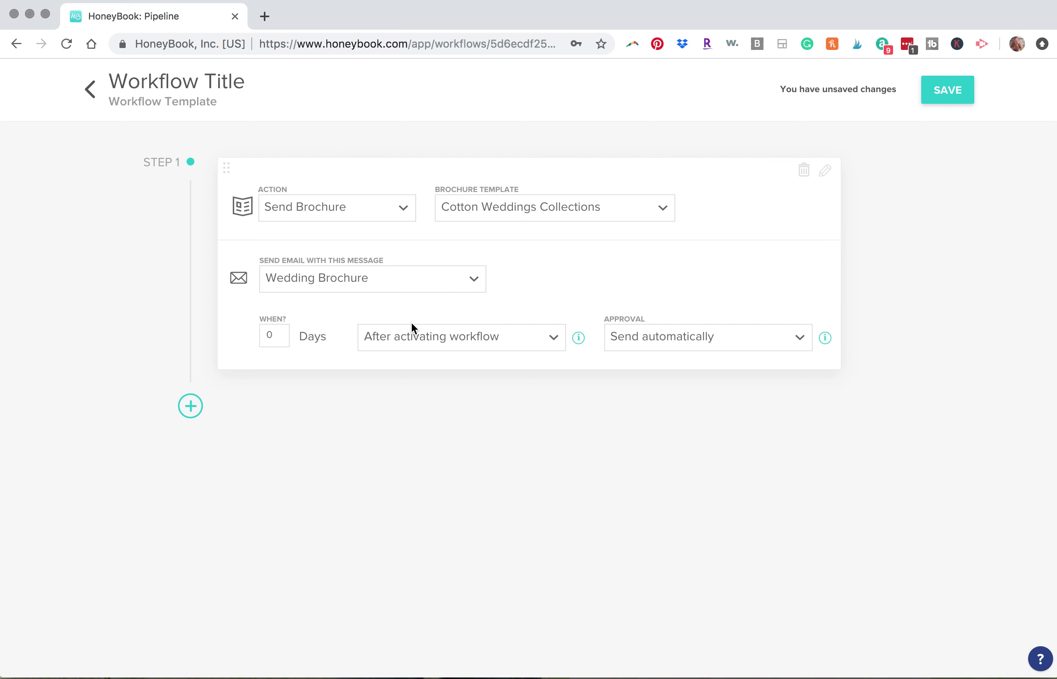
# Step: Open a second browser tab and load the new workflow template's web address in it
pyautogui.click(264, 17)
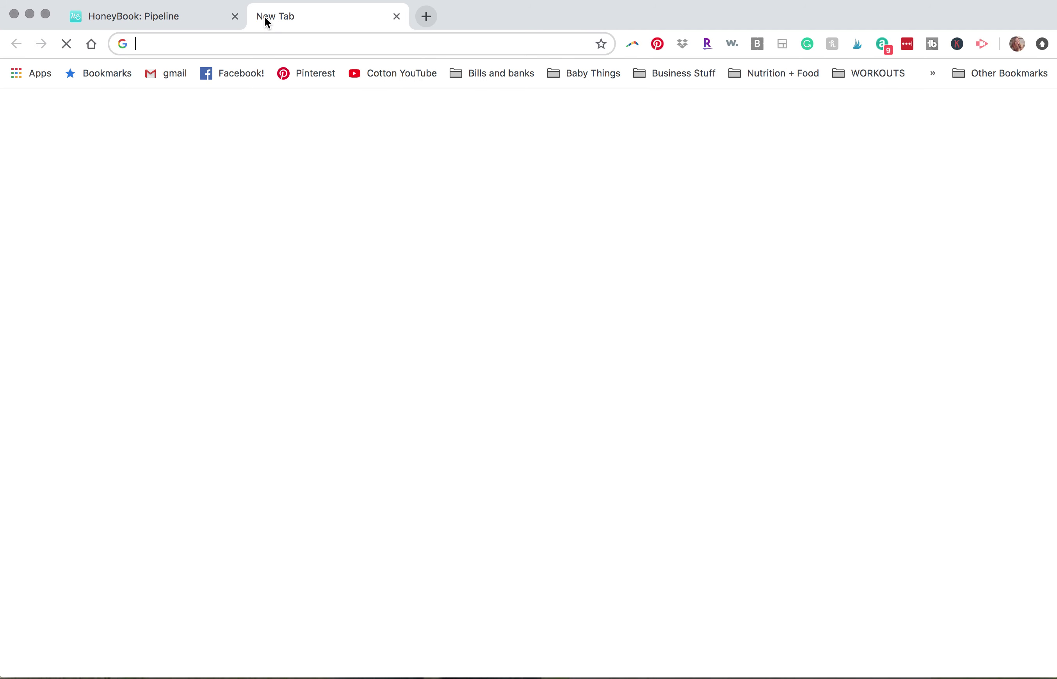
pyautogui.click(206, 23)
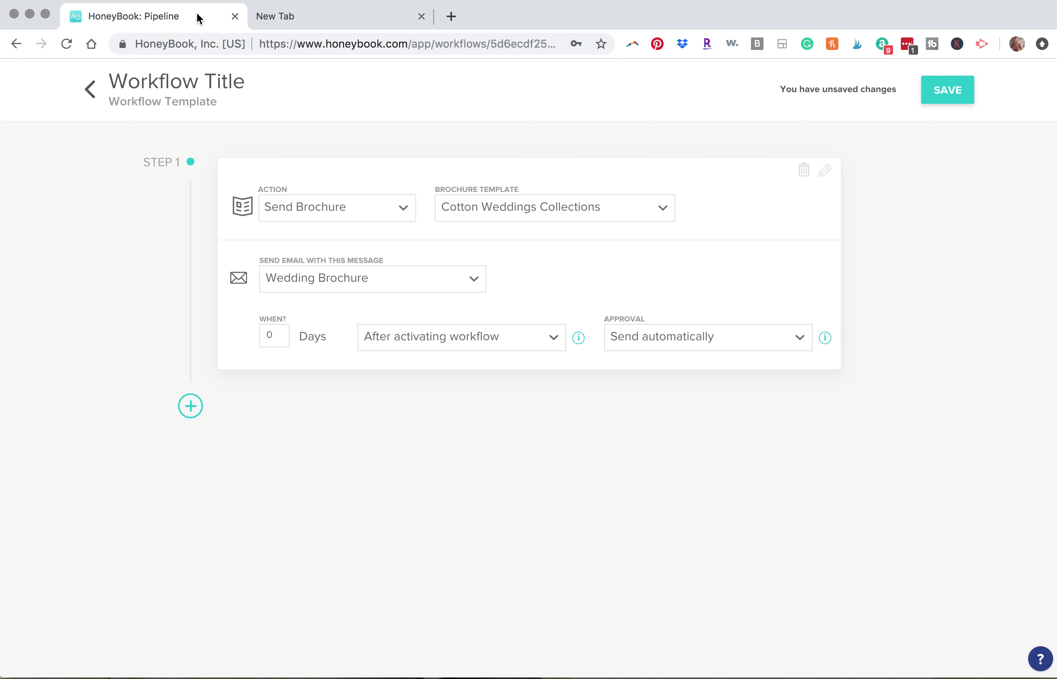
pyautogui.click(301, 40)
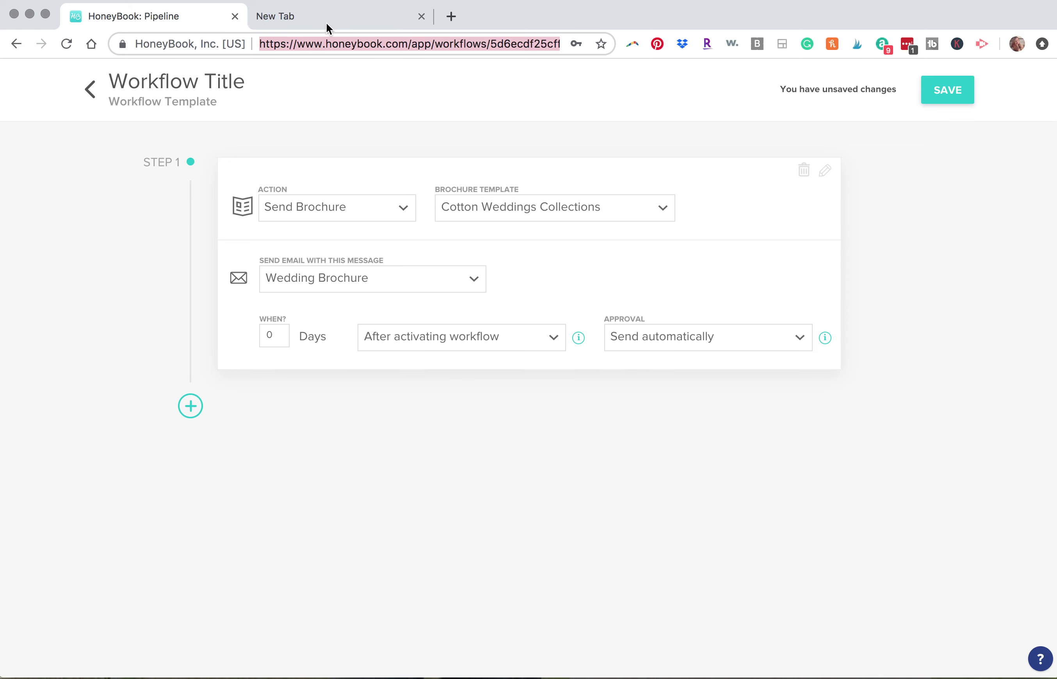
pyautogui.click(335, 17)
pyautogui.write('https://www.honeybook.com/app/workflows/5d6ecdf25cff6f05ba465792')
pyautogui.press('Return')
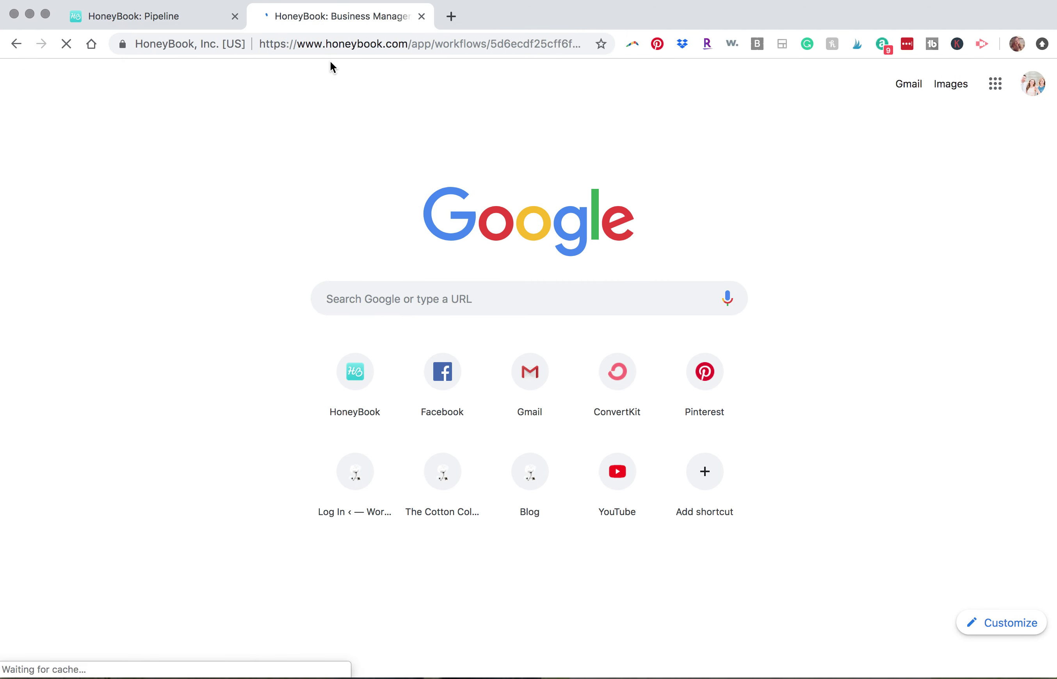
# Step: Stay on the unsaved workflow in the original browser tab, and return to the workflow list in the second one
pyautogui.click(176, 20)
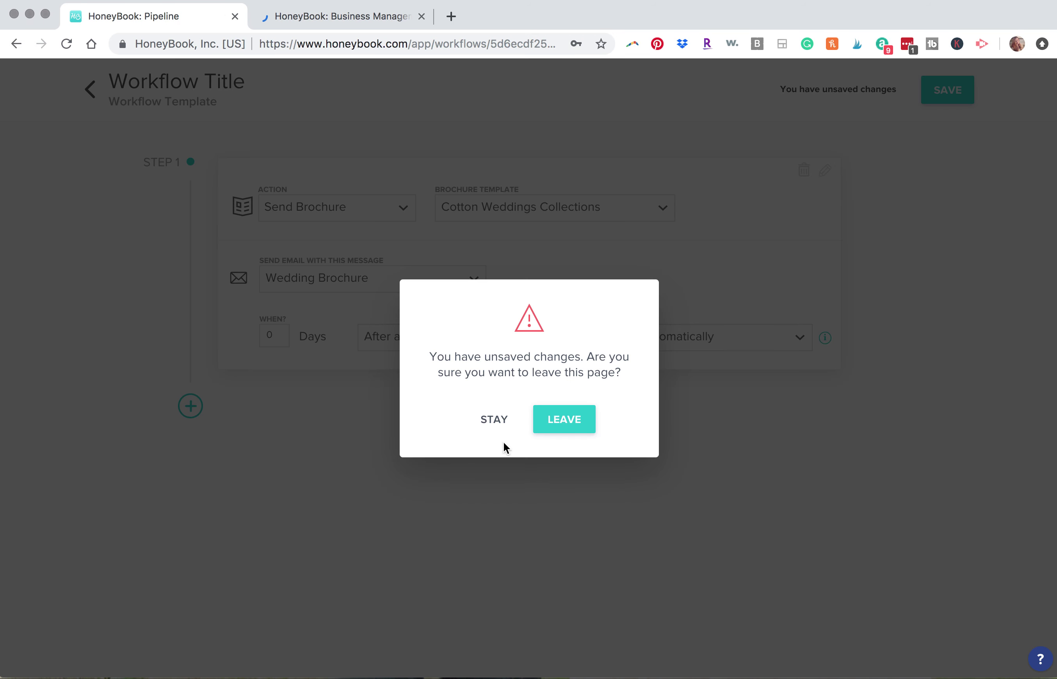
pyautogui.click(494, 420)
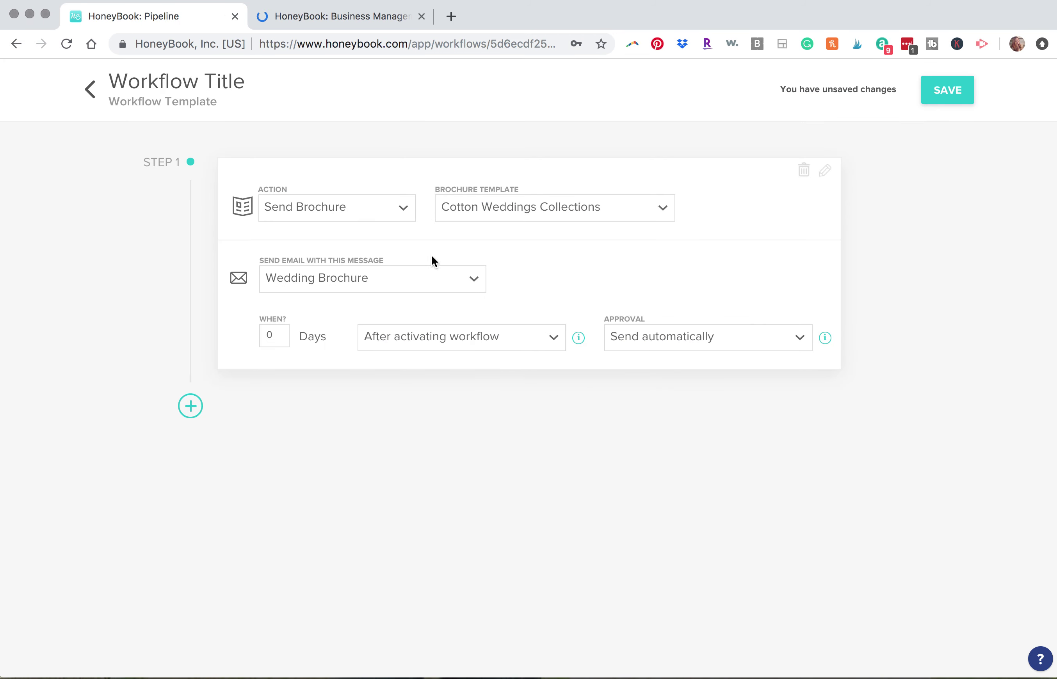
pyautogui.click(349, 18)
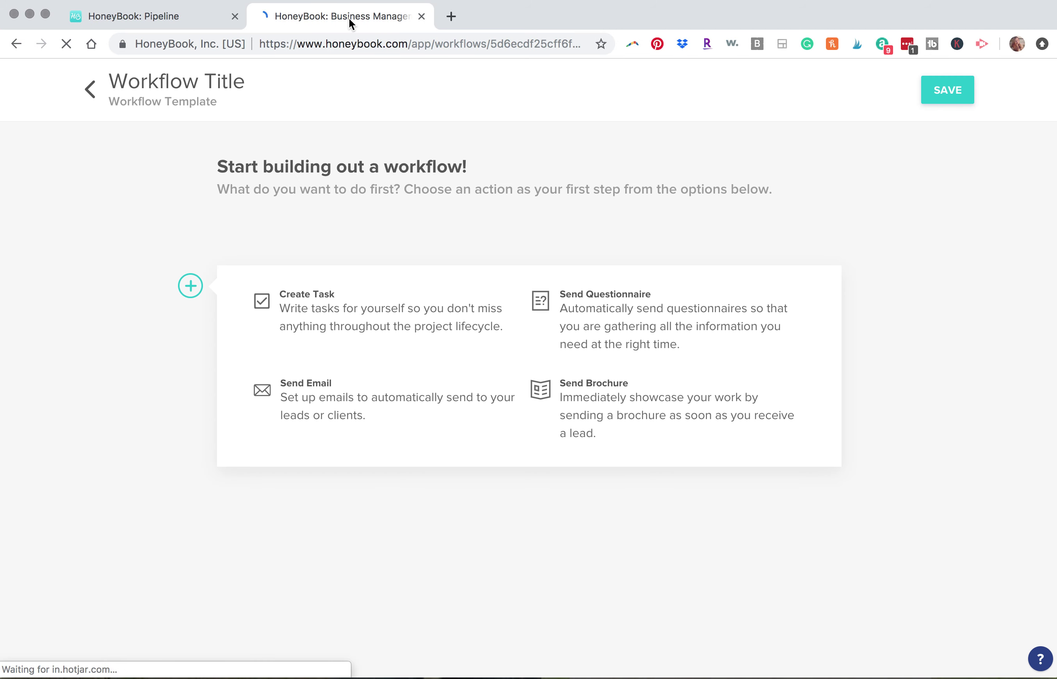
pyautogui.click(90, 92)
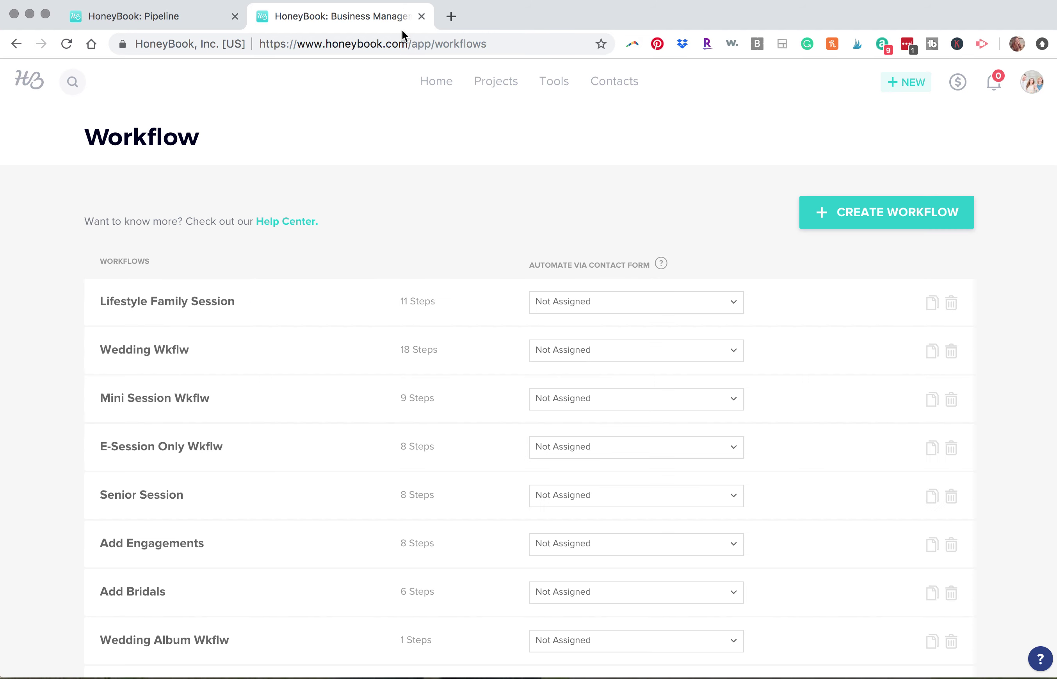
# Step: Open the Email templates from the Templates tool in the second browser tab
pyautogui.click(550, 88)
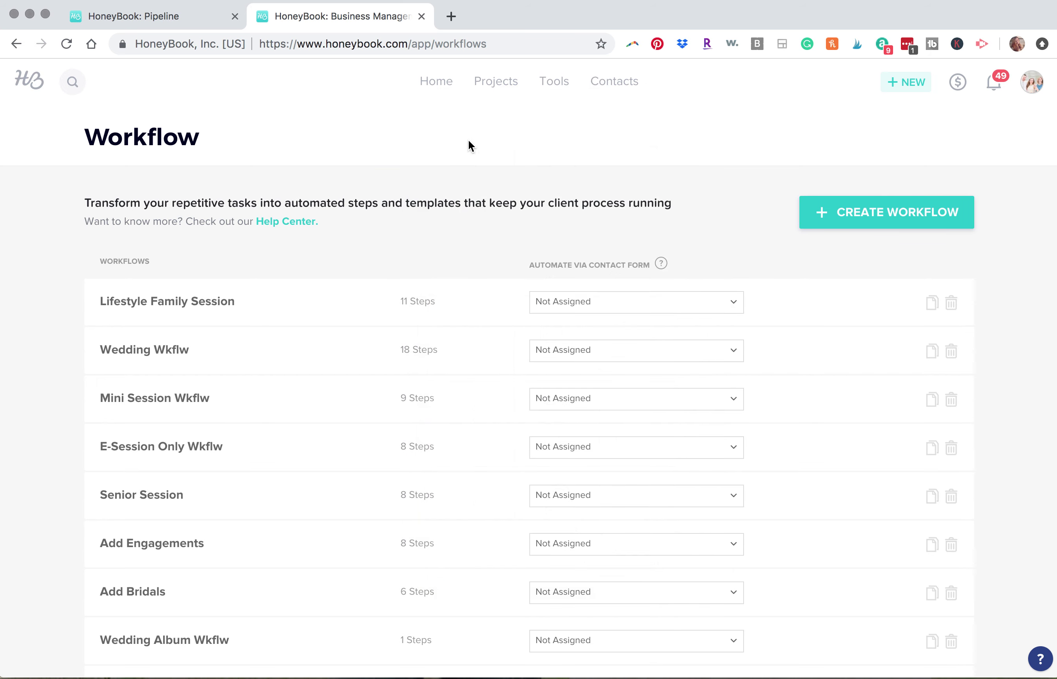
pyautogui.click(550, 85)
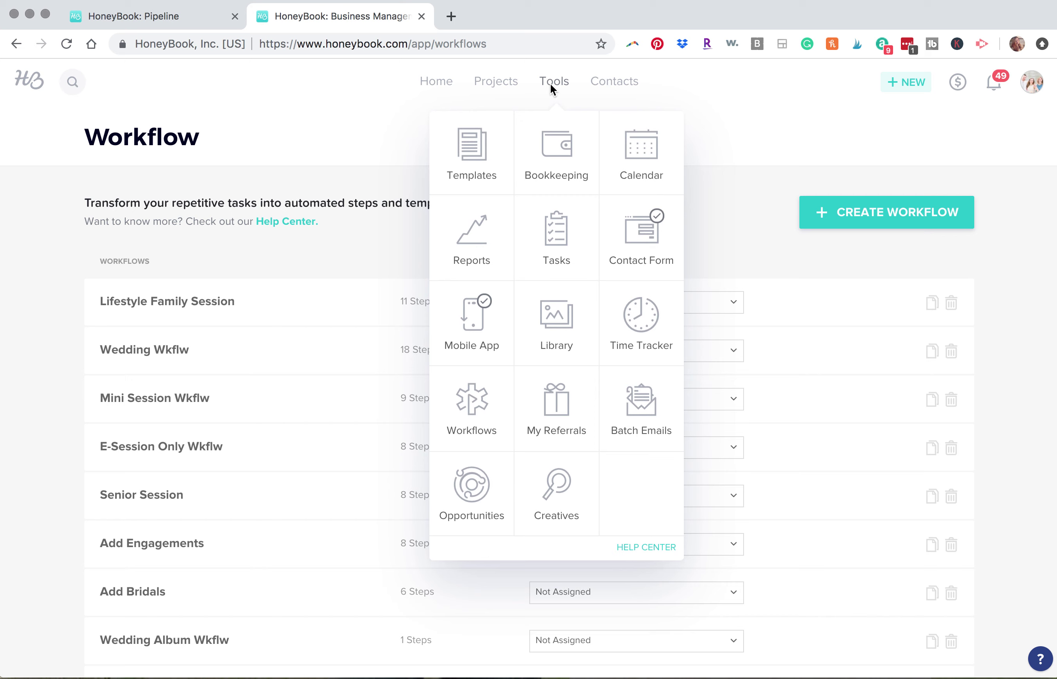
pyautogui.click(477, 153)
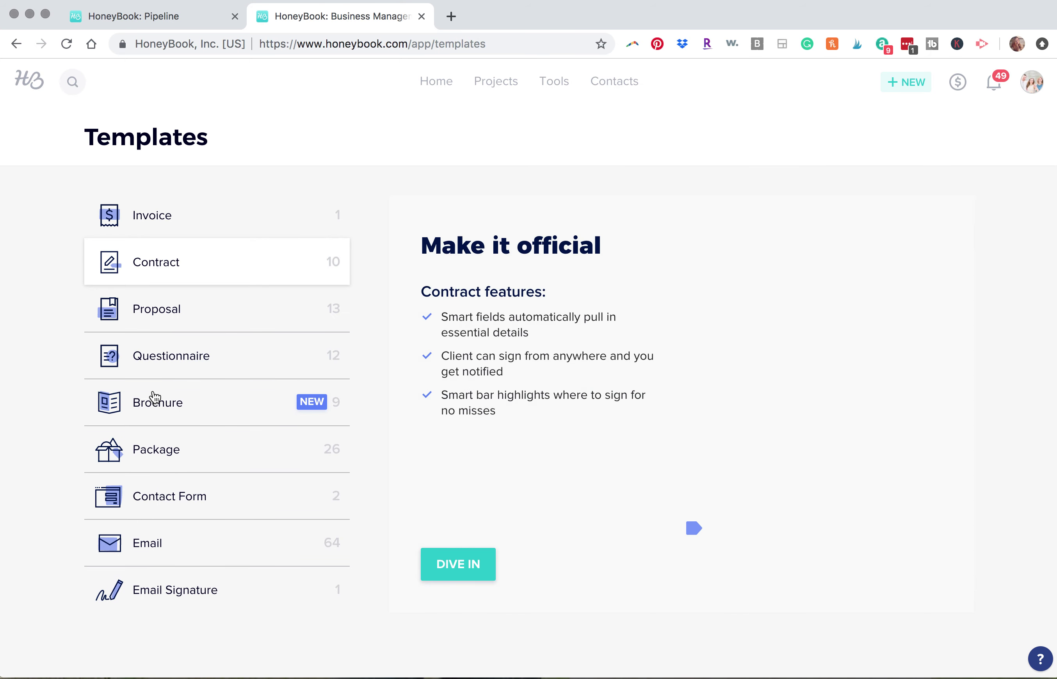
pyautogui.click(158, 554)
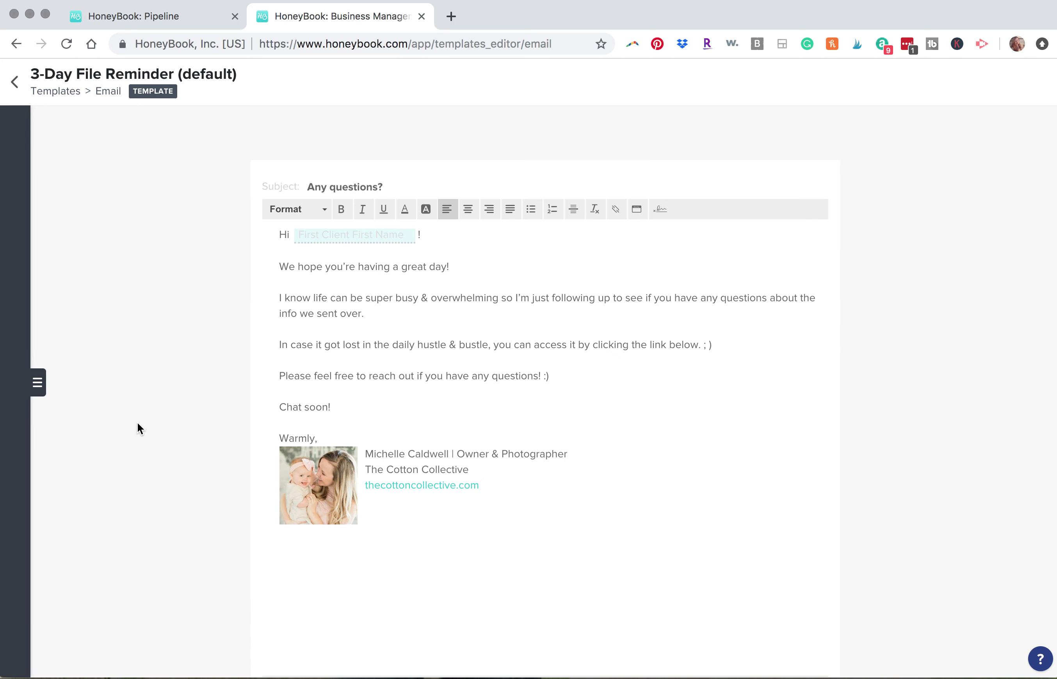
# Step: Open the Wedding Brochure email template and review its subject and message text
pyautogui.click(20, 262)
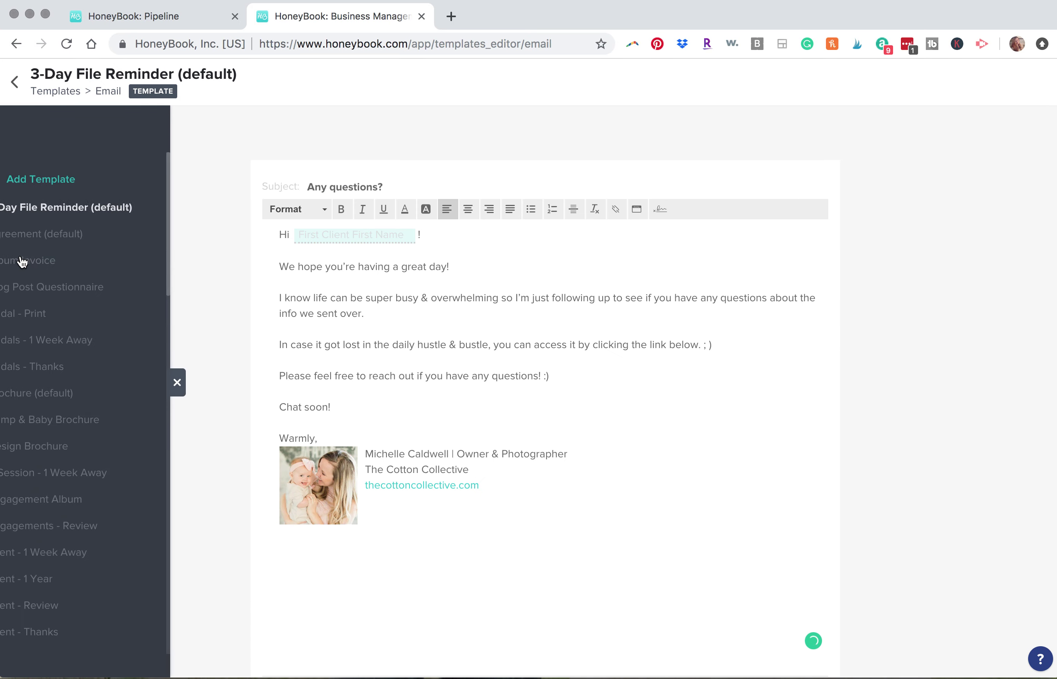
pyautogui.scroll(-5, 80, 484)
pyautogui.scroll(-15, 81, 485)
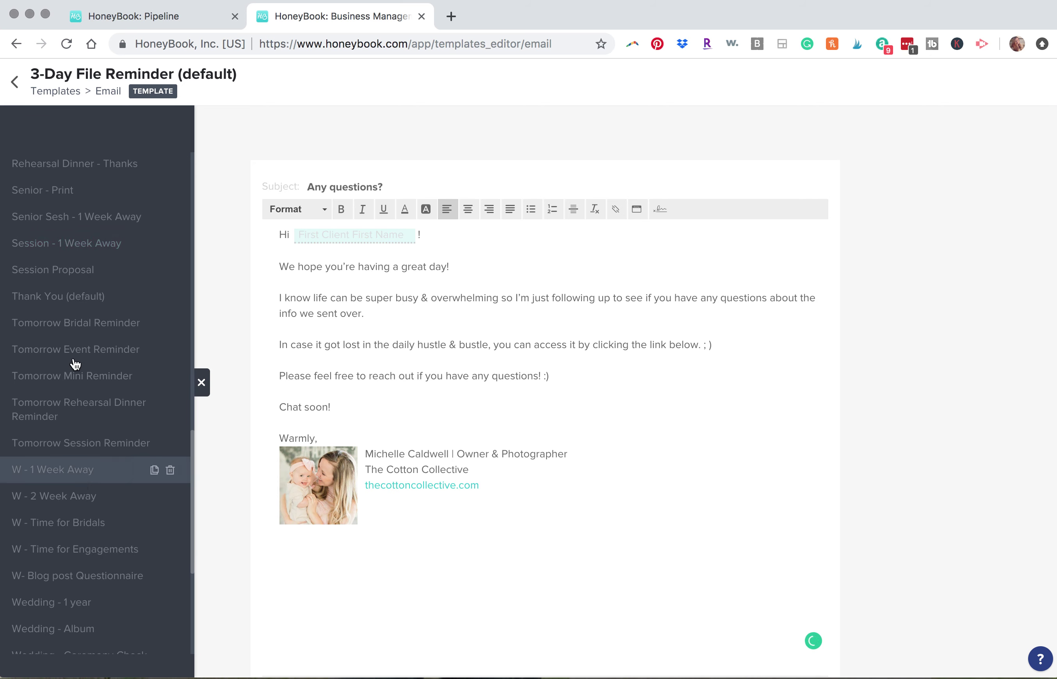
pyautogui.scroll(3, 58, 304)
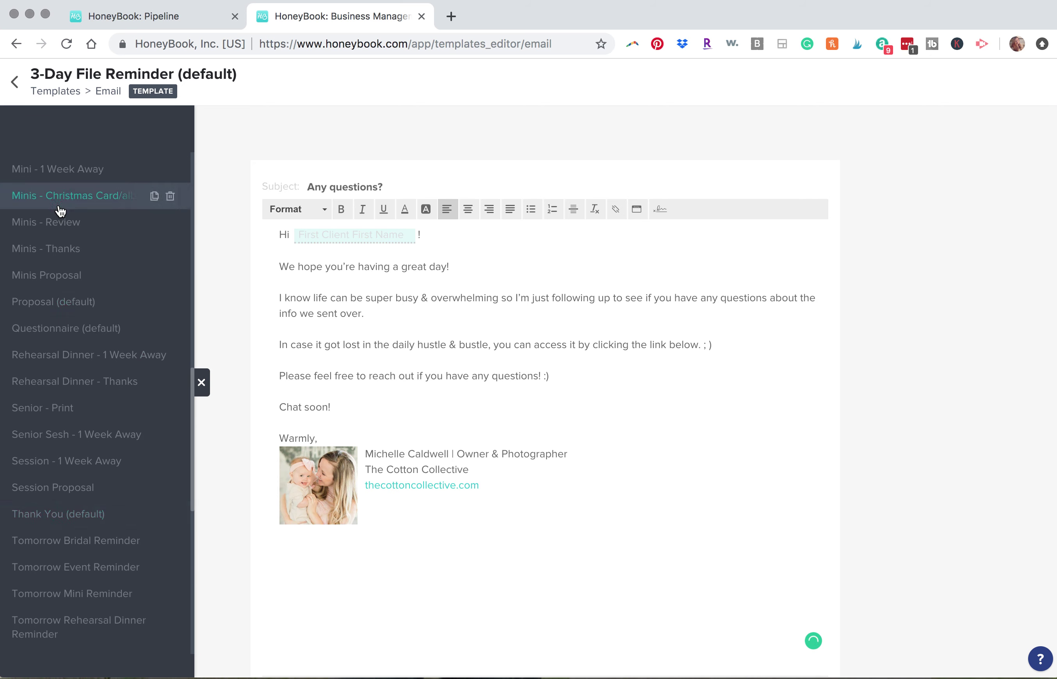
pyautogui.scroll(-10, 49, 295)
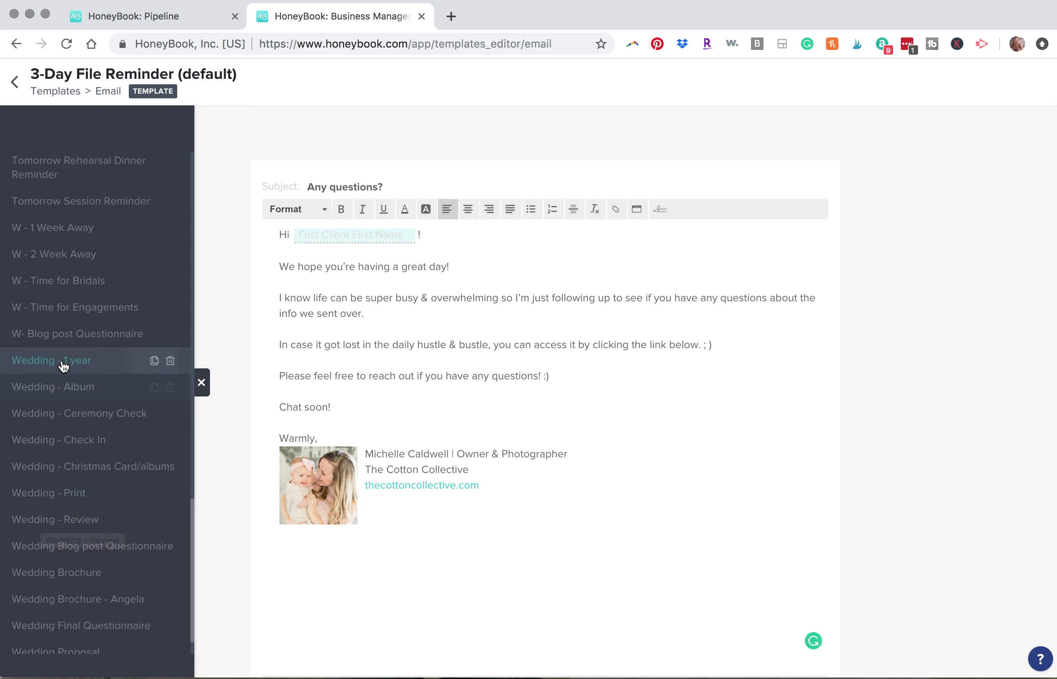
pyautogui.click(63, 574)
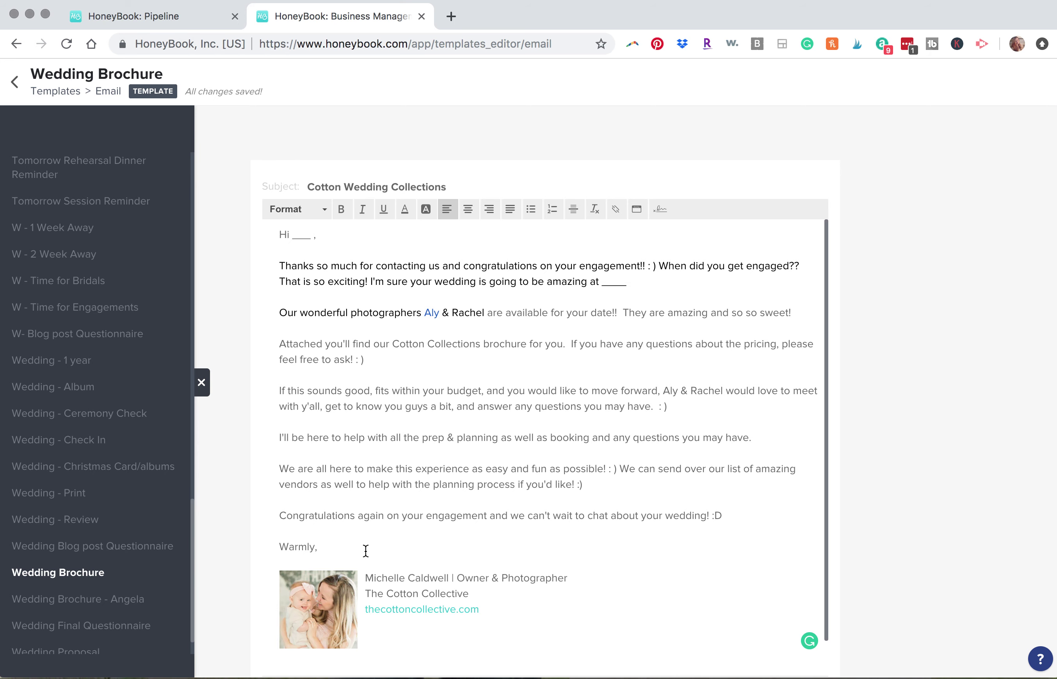
# Step: Back in the workflow's browser tab, set the step 1 brochure's approval to Approve before sending and save the workflow
pyautogui.click(170, 17)
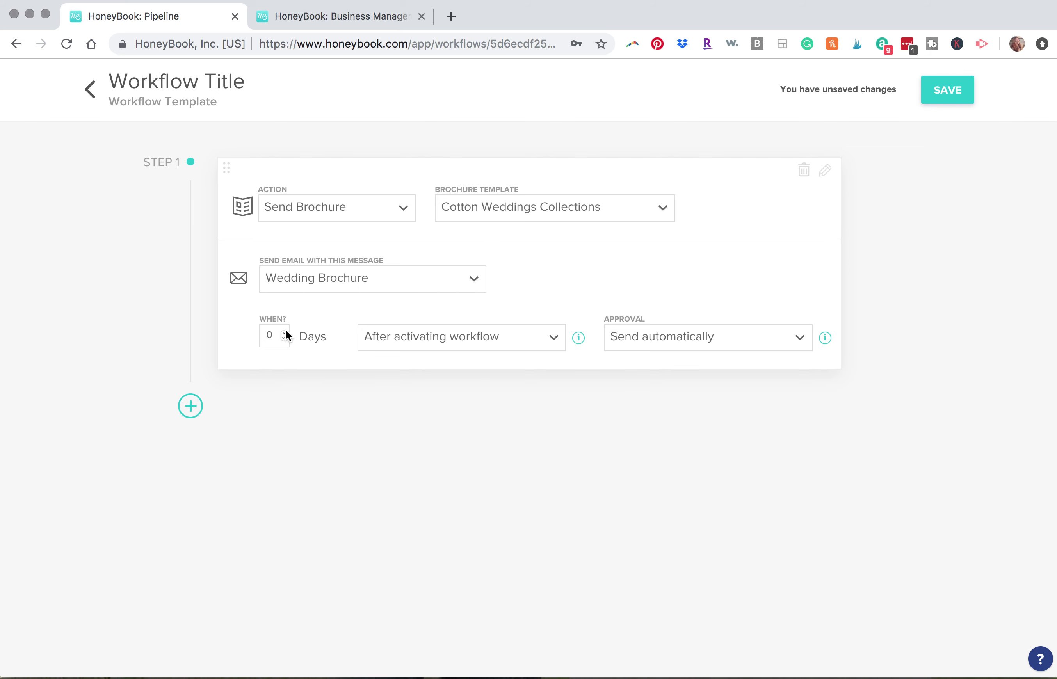
pyautogui.click(679, 346)
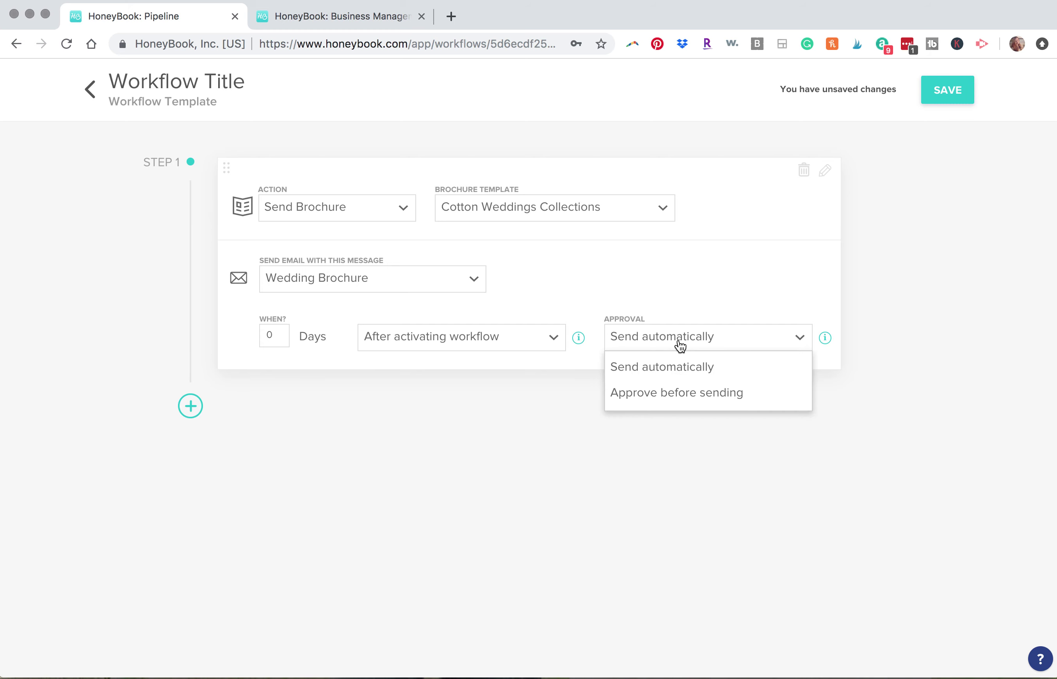
pyautogui.click(661, 393)
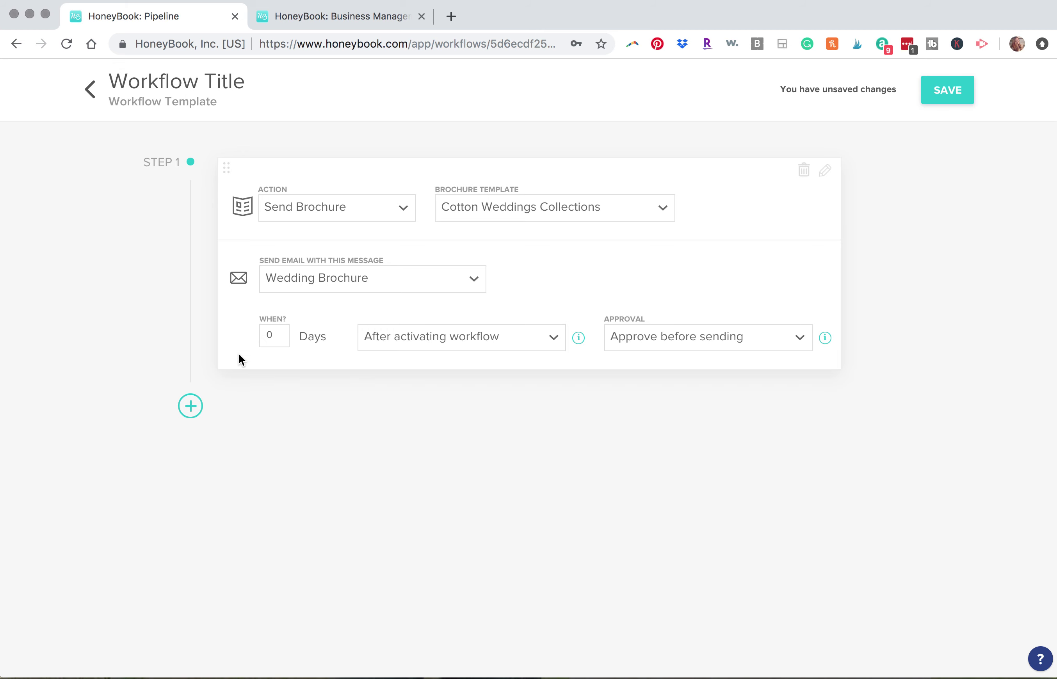
pyautogui.click(940, 101)
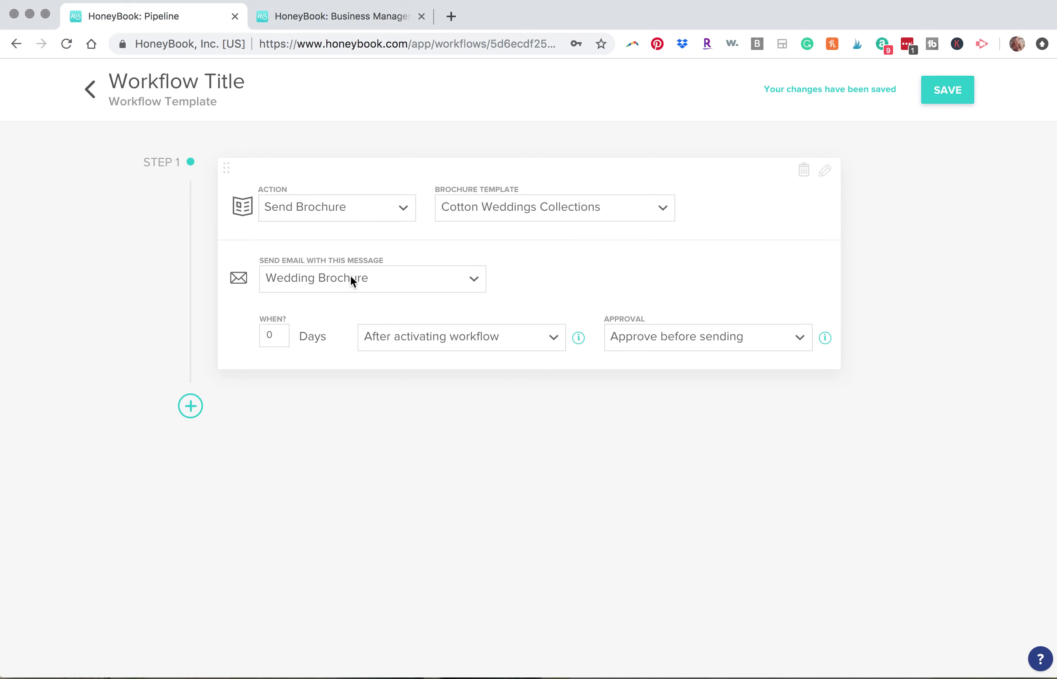
# Step: Add a Send Email action as step 2 of the workflow
pyautogui.click(190, 405)
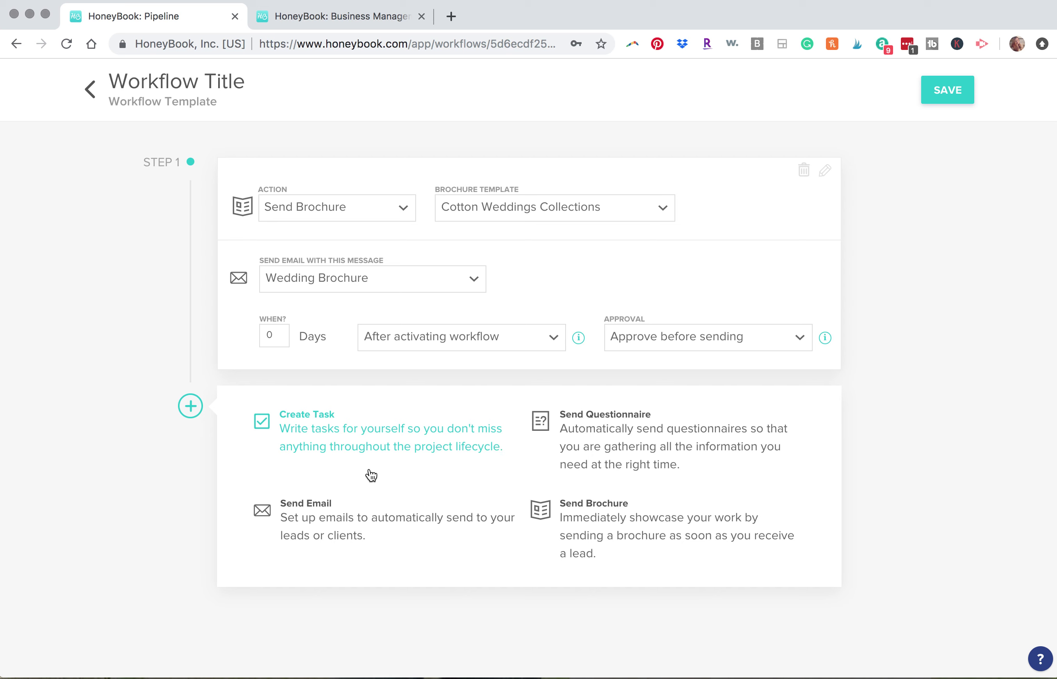
pyautogui.click(310, 530)
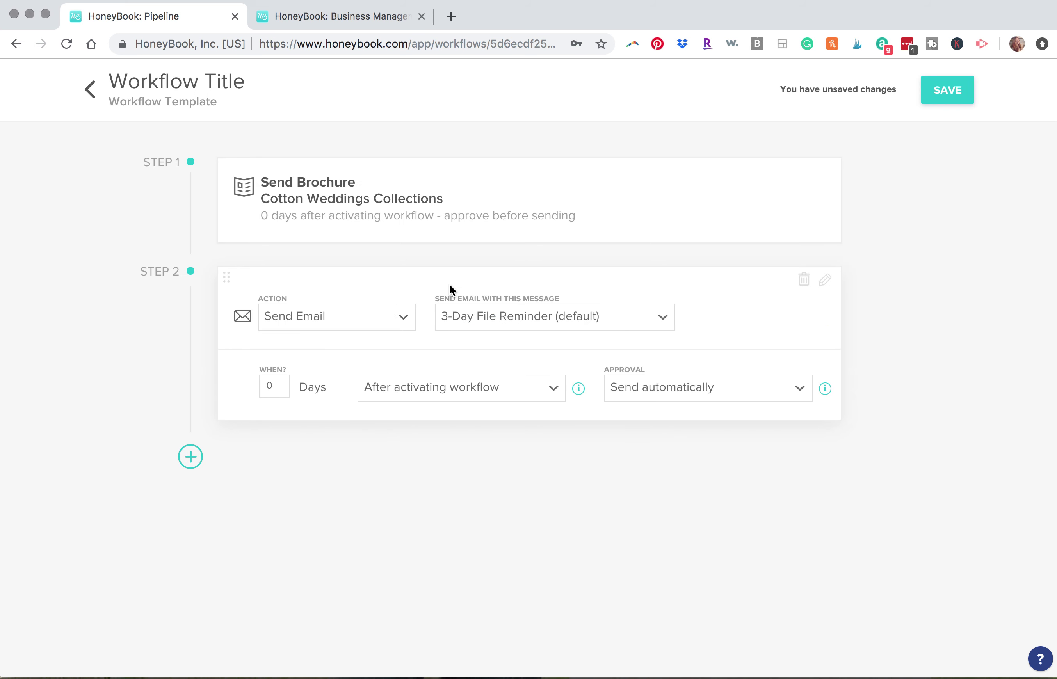
pyautogui.click(513, 318)
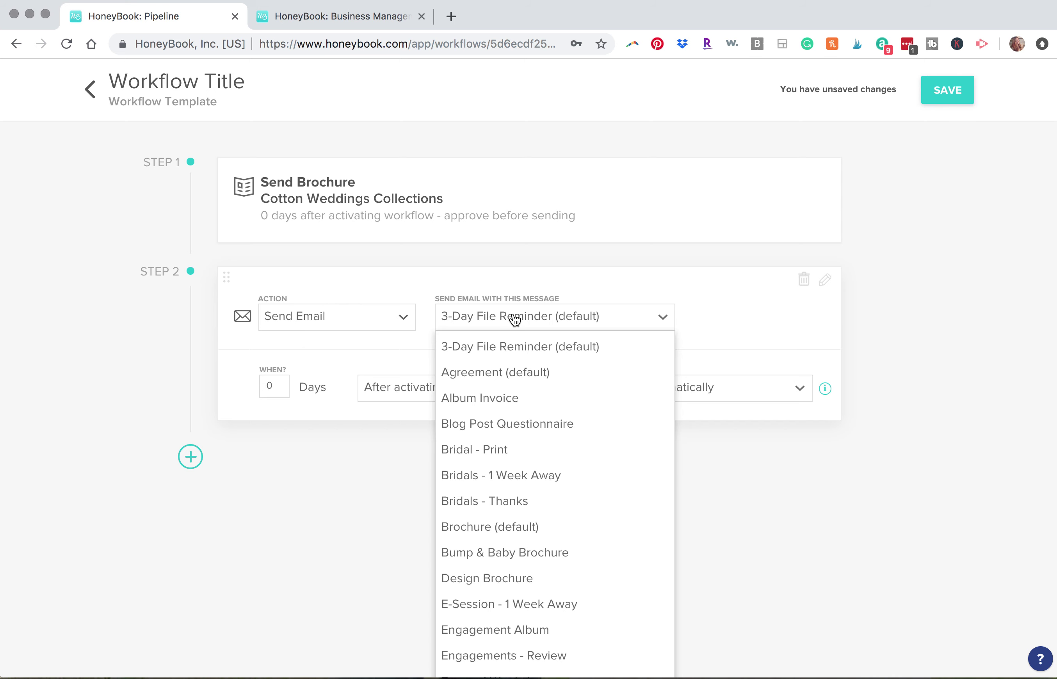
pyautogui.click(740, 310)
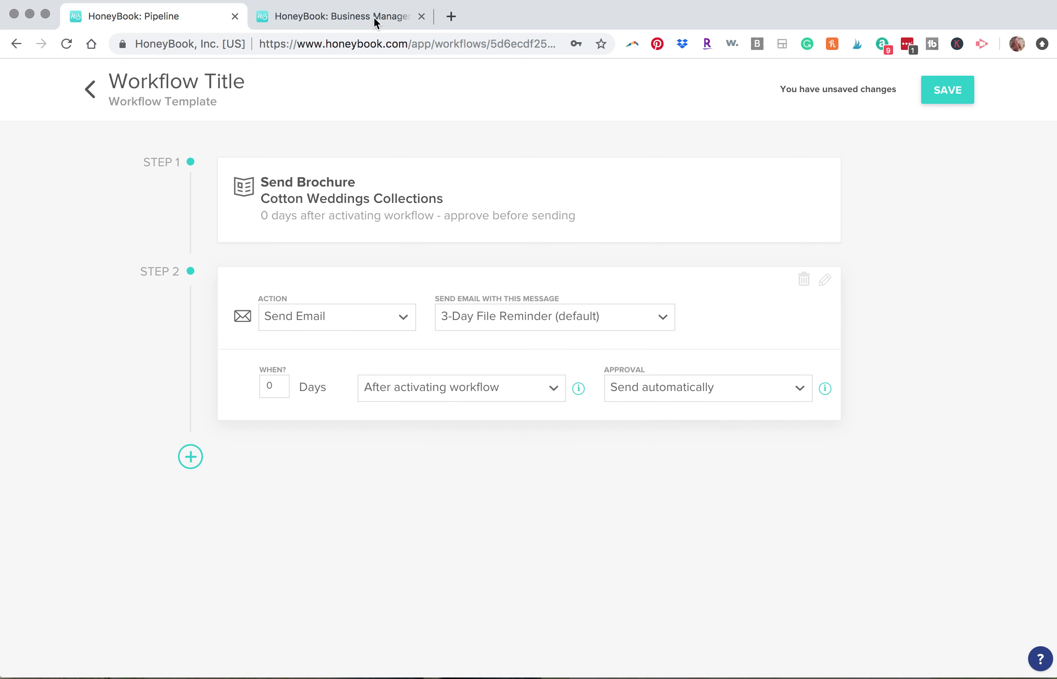
pyautogui.click(327, 16)
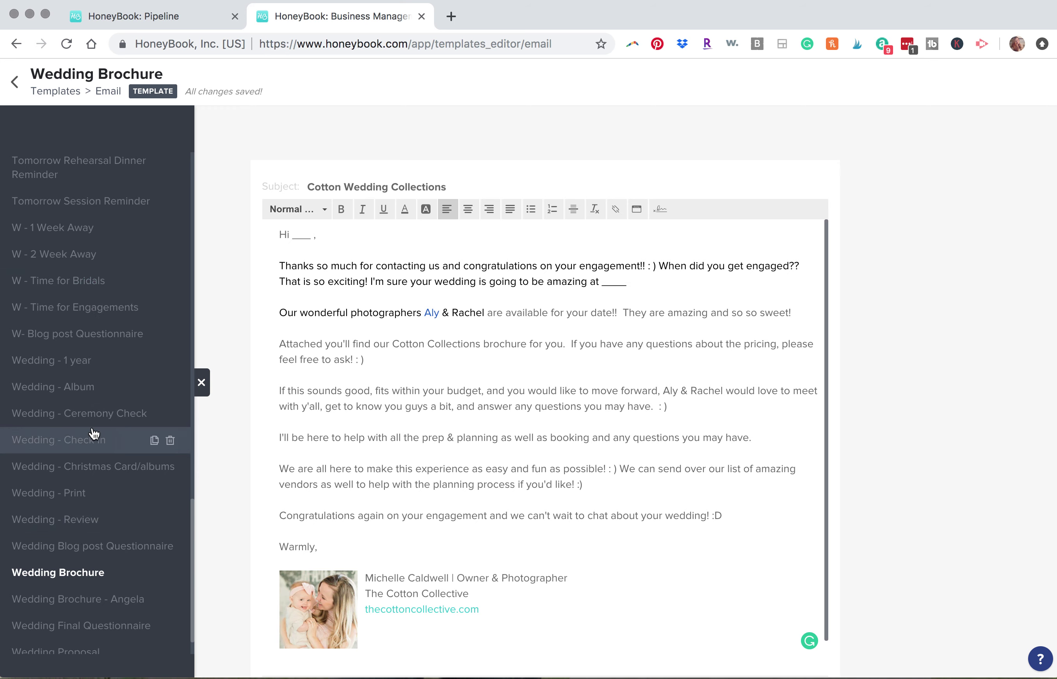
pyautogui.click(177, 15)
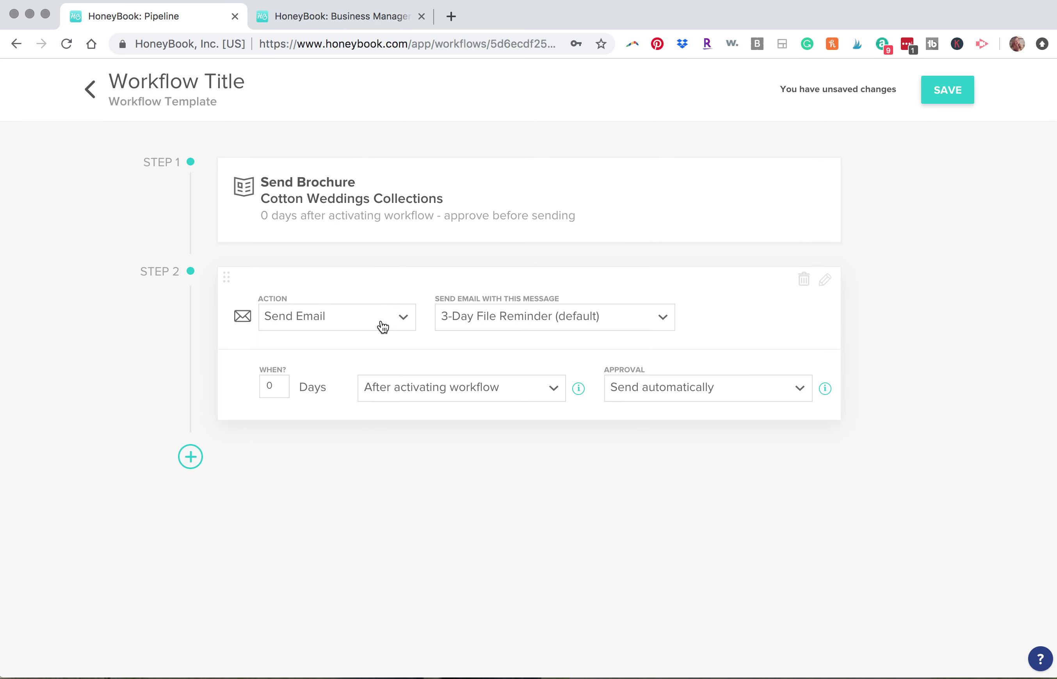
# Step: Set step 2 to automatically send the Wedding Brochure email variant carrying a person's name, 5 days after activating workflow
pyautogui.click(524, 316)
pyautogui.scroll(-12, 503, 582)
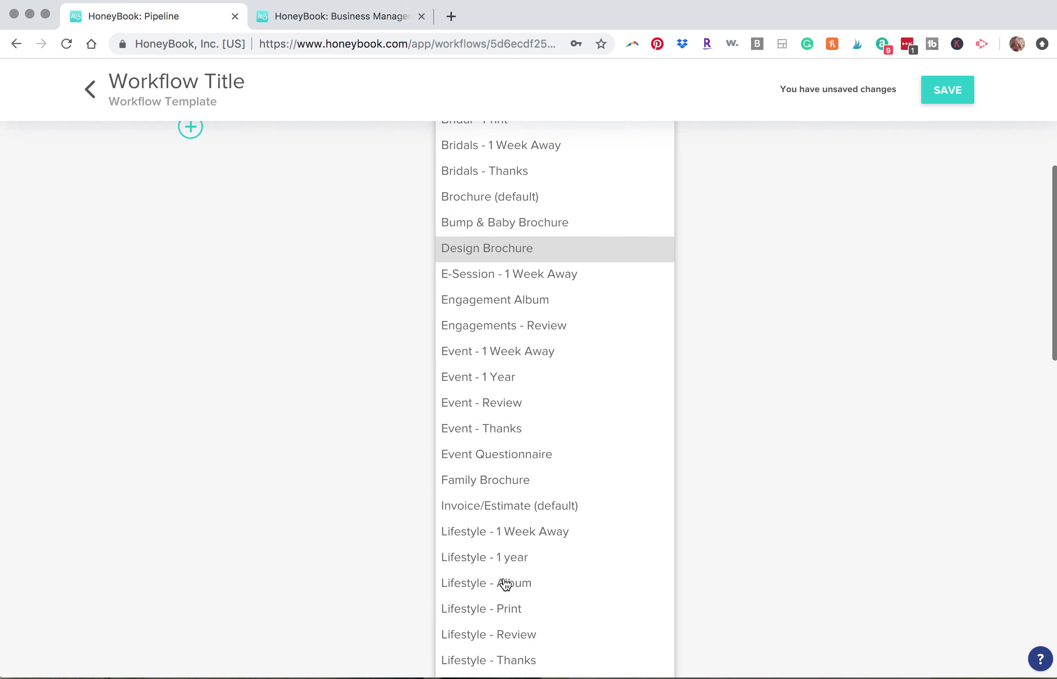
pyautogui.scroll(-12, 477, 577)
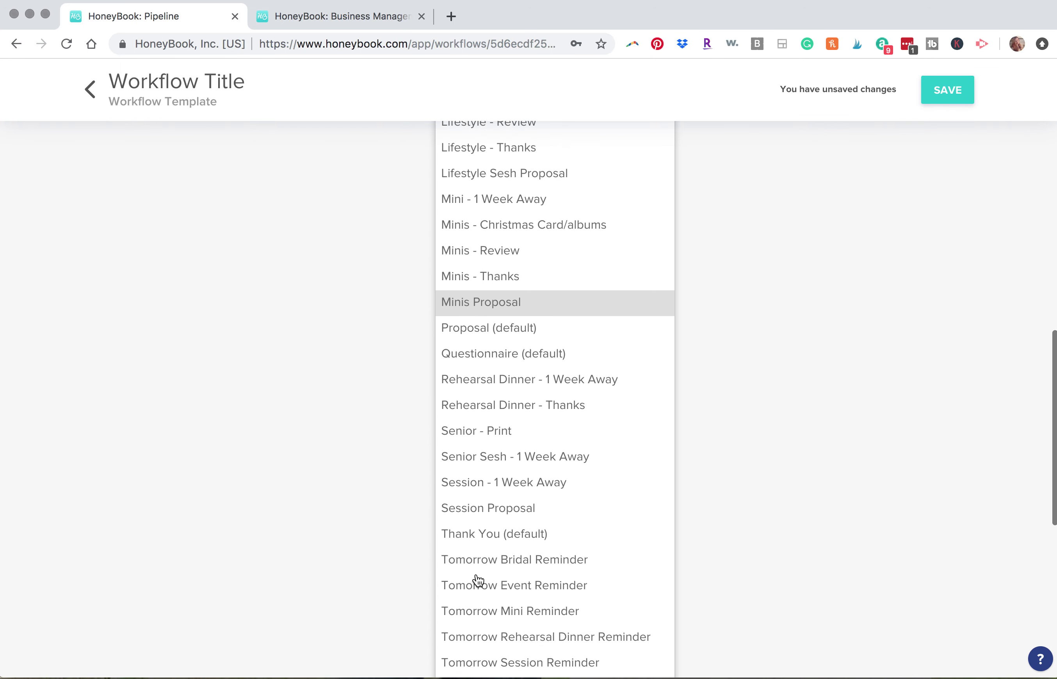
pyautogui.scroll(-5, 478, 579)
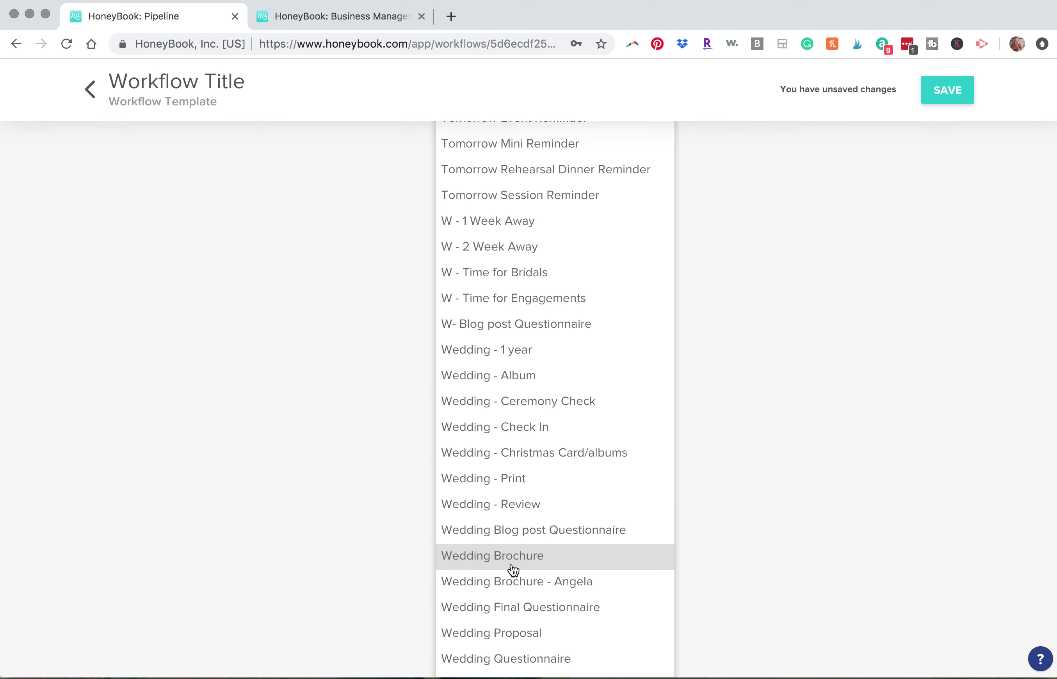
pyautogui.click(514, 581)
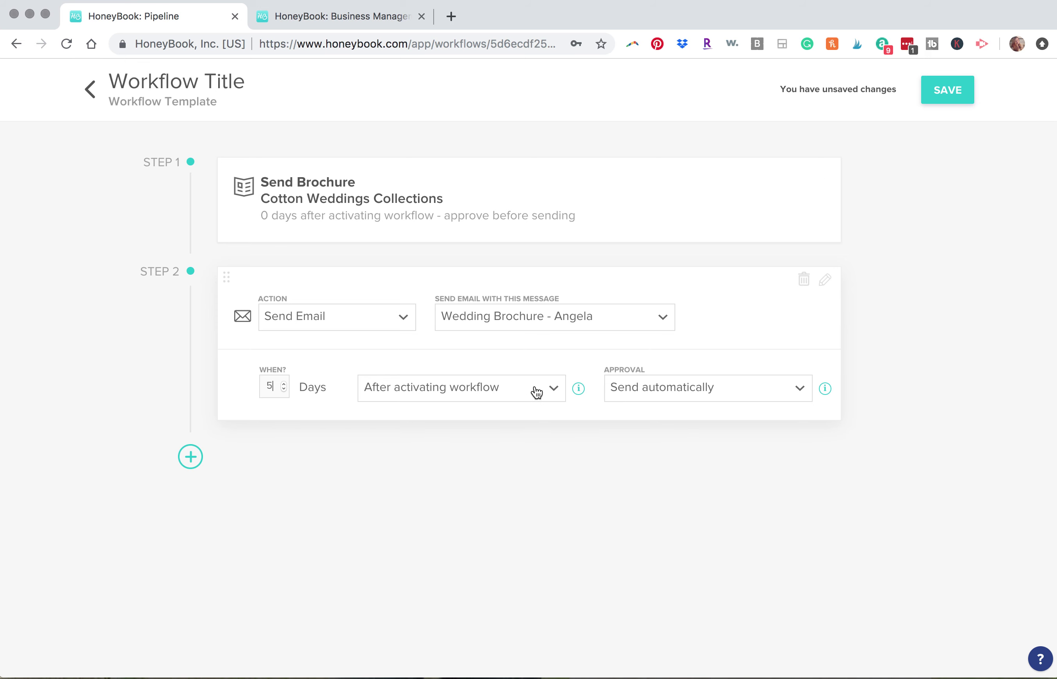
pyautogui.click(683, 396)
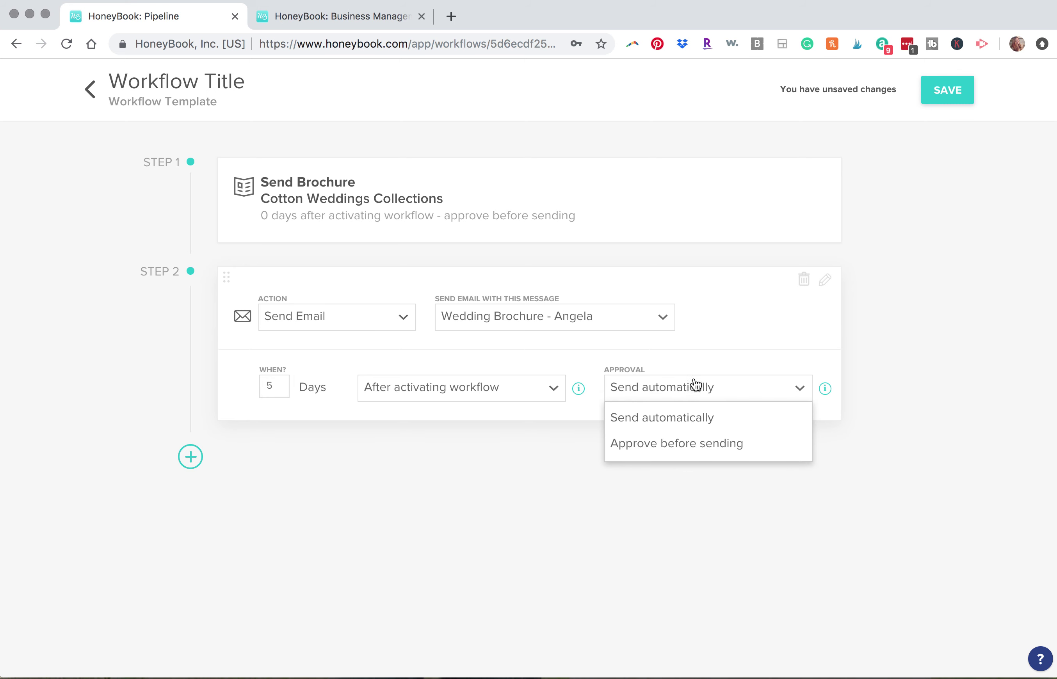
pyautogui.click(700, 391)
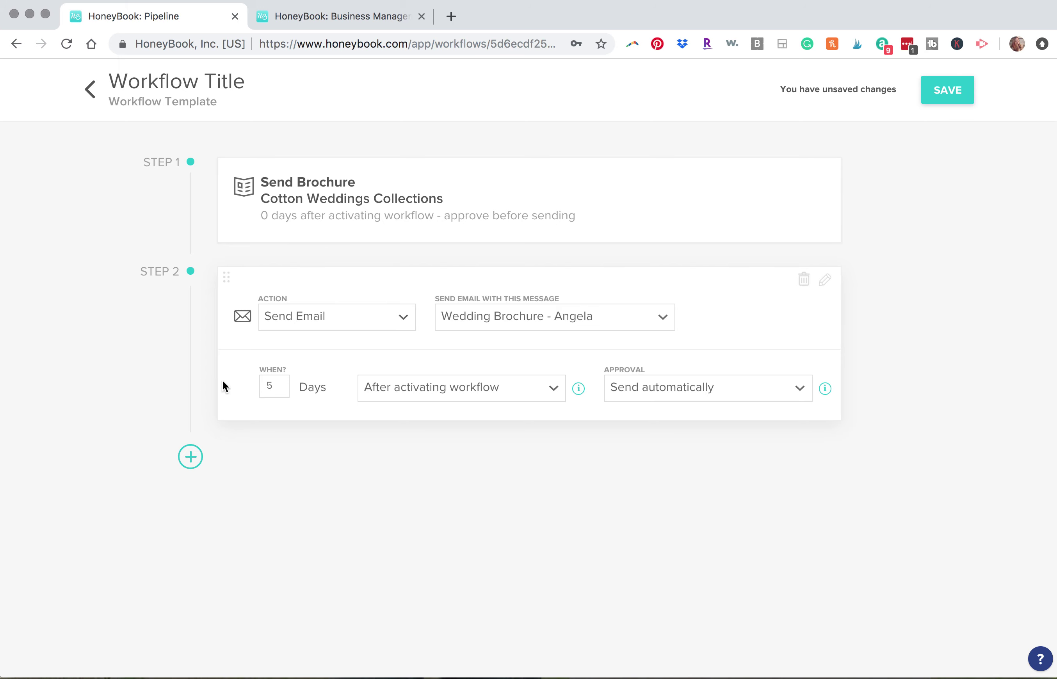
# Step: Add a Create Task action as step 3 with the task text "Put wedding the calendar"
pyautogui.click(190, 457)
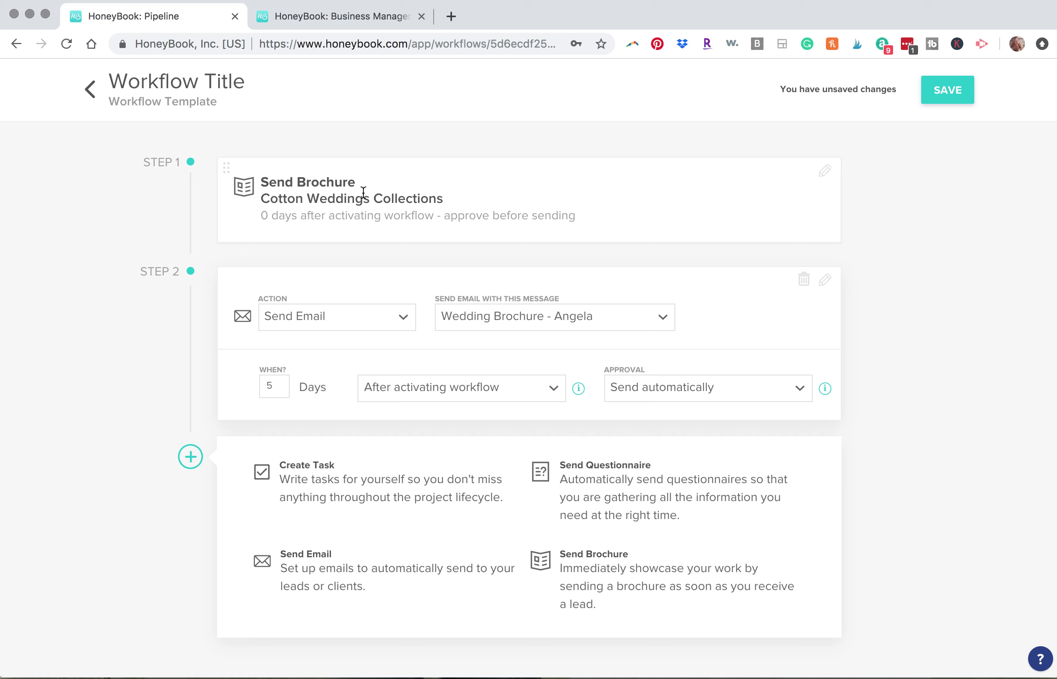
pyautogui.click(309, 482)
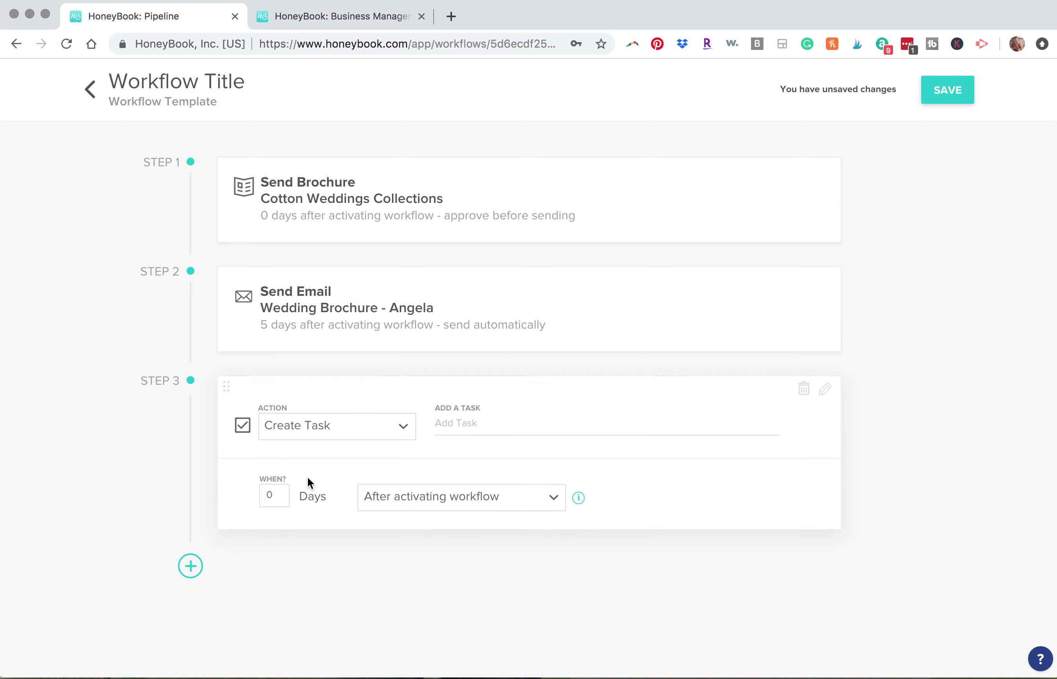
pyautogui.click(486, 421)
pyautogui.write('Put wedding the calendar')
# Step: Schedule the step 3 task for 10 days after activating workflow
pyautogui.click(284, 493)
pyautogui.click(283, 494)
pyautogui.click(283, 494)
pyautogui.click(283, 494)
pyautogui.click(283, 493)
pyautogui.click(283, 494)
pyautogui.click(283, 494)
pyautogui.click(283, 493)
pyautogui.doubleClick(525, 423)
pyautogui.tripleClick(526, 423)
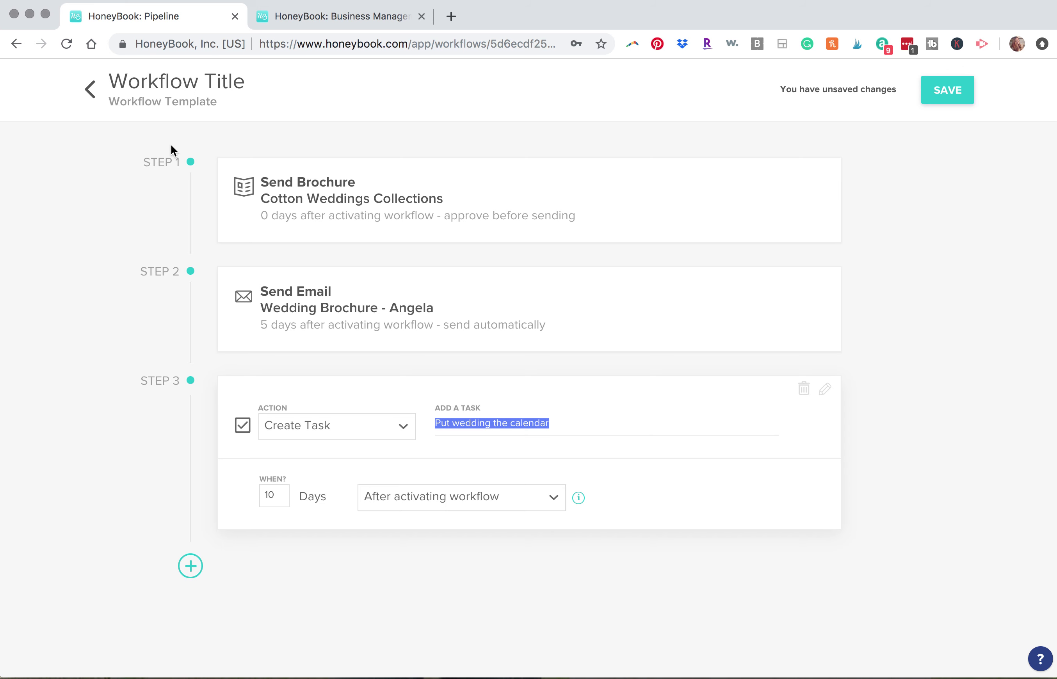
# Step: Rename the workflow template as Wedding Workflow
pyautogui.click(111, 81)
pyautogui.write('Pre booking')
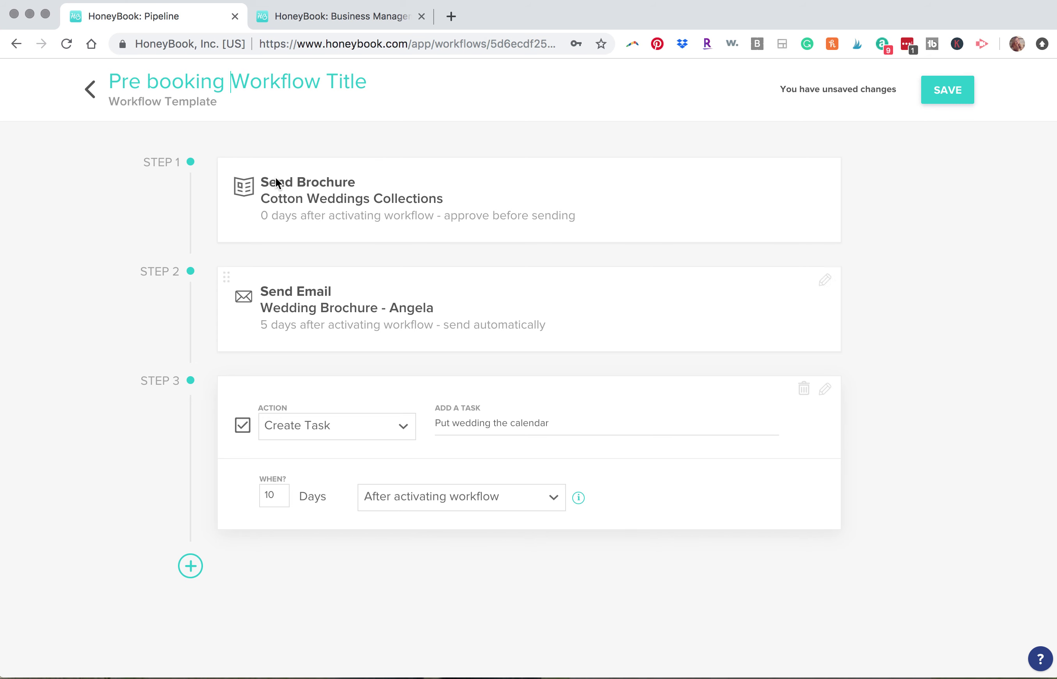
pyautogui.moveTo(230, 81); pyautogui.dragTo(102, 75)
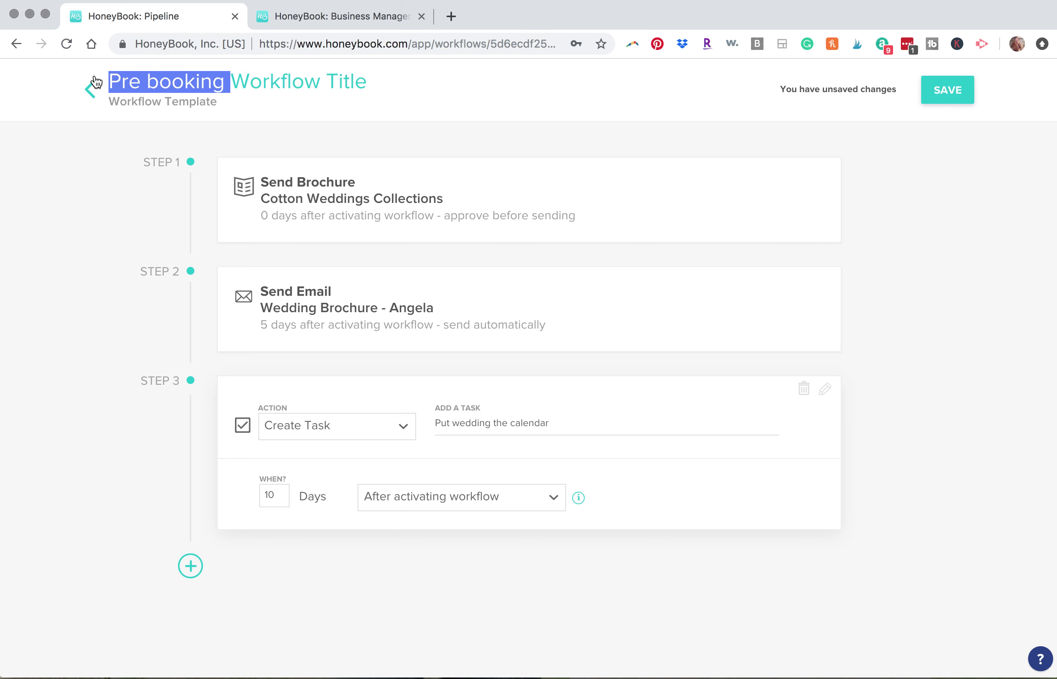
pyautogui.write('Wedding')
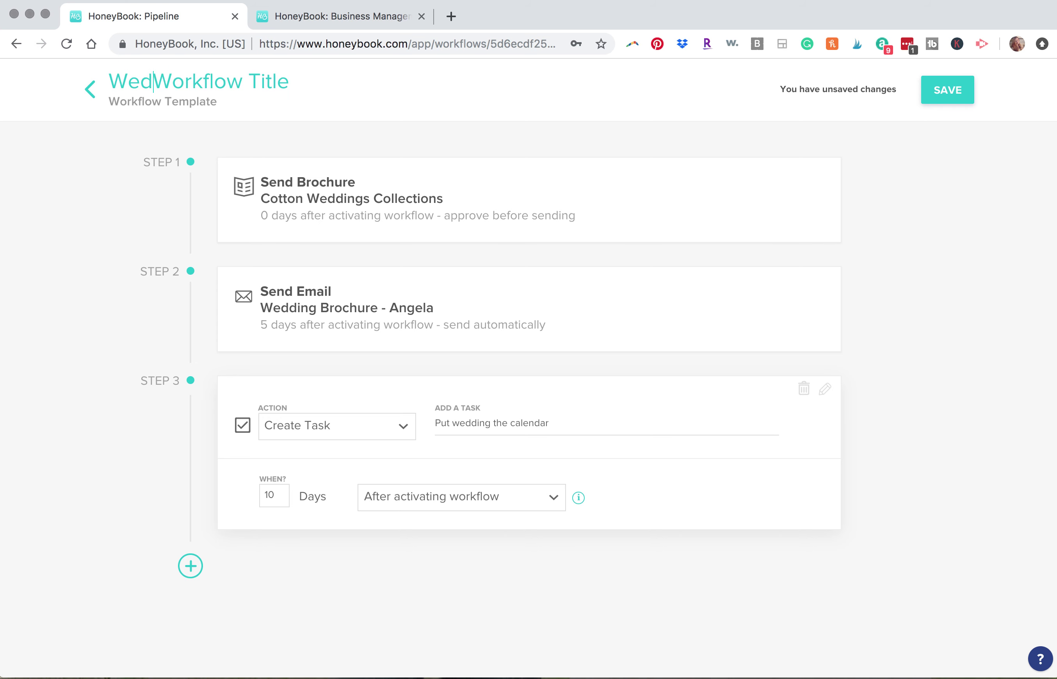
pyautogui.click(319, 83)
pyautogui.press('BackSpace')
pyautogui.doubleClick(323, 83)
pyautogui.press('BackSpace')
pyautogui.press('BackSpace')
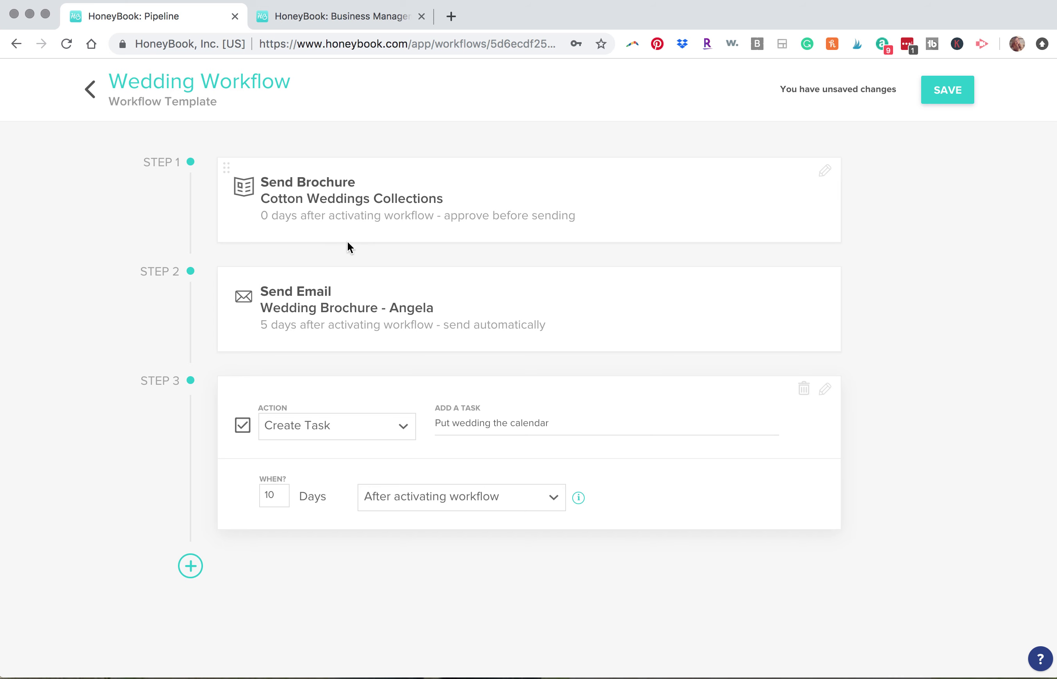
# Step: Reword the step 3 task to "Put wedding date in the google calendar"
pyautogui.click(493, 423)
pyautogui.write('w')
pyautogui.press('BackSpace')
pyautogui.write('date in')
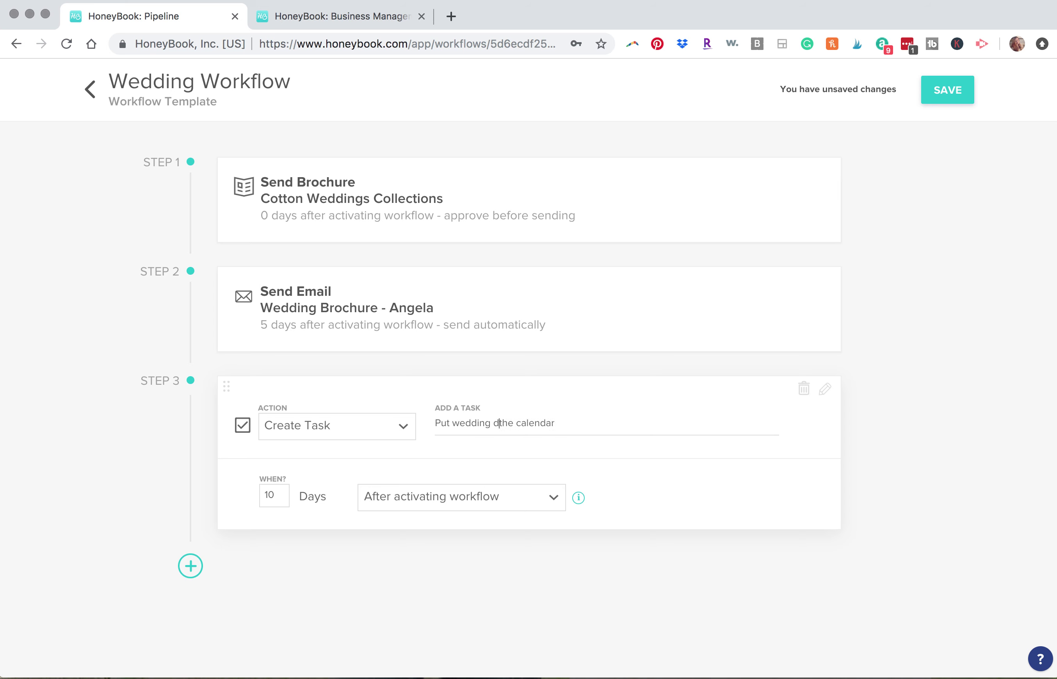
pyautogui.click(597, 422)
pyautogui.click(542, 423)
pyautogui.write('good')
pyautogui.press('BackSpace')
pyautogui.press('BackSpace')
pyautogui.write('gle')
pyautogui.click(363, 430)
pyautogui.click(362, 429)
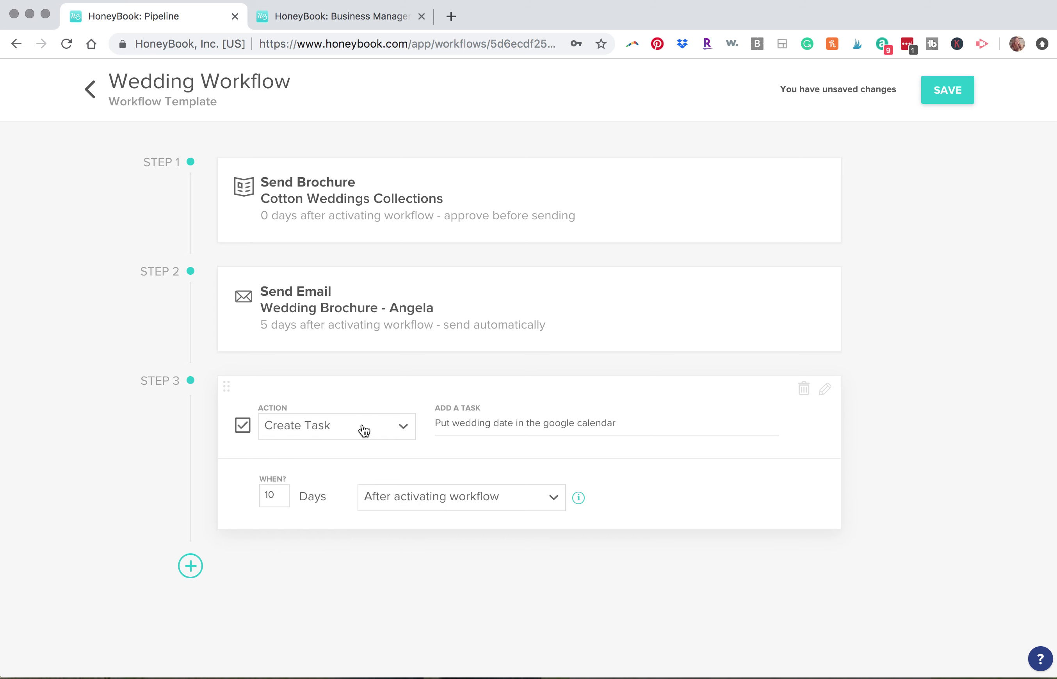
# Step: Add a Send Questionnaire action as step 4 using the Wedding Questionnaire template
pyautogui.click(190, 566)
pyautogui.scroll(-3, 513, 460)
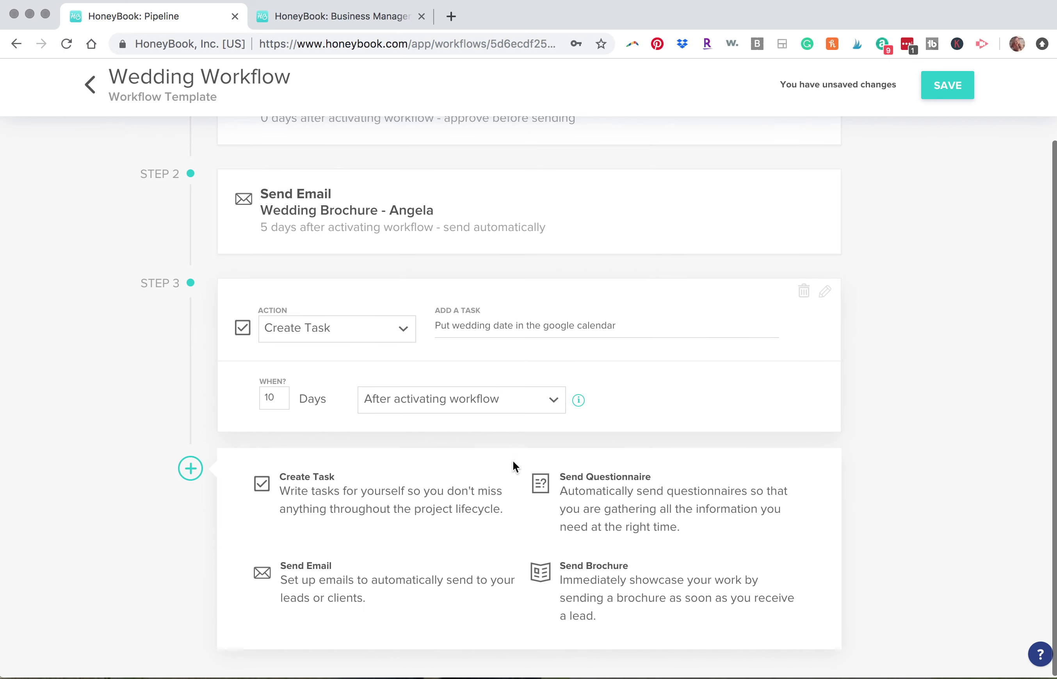
pyautogui.click(576, 504)
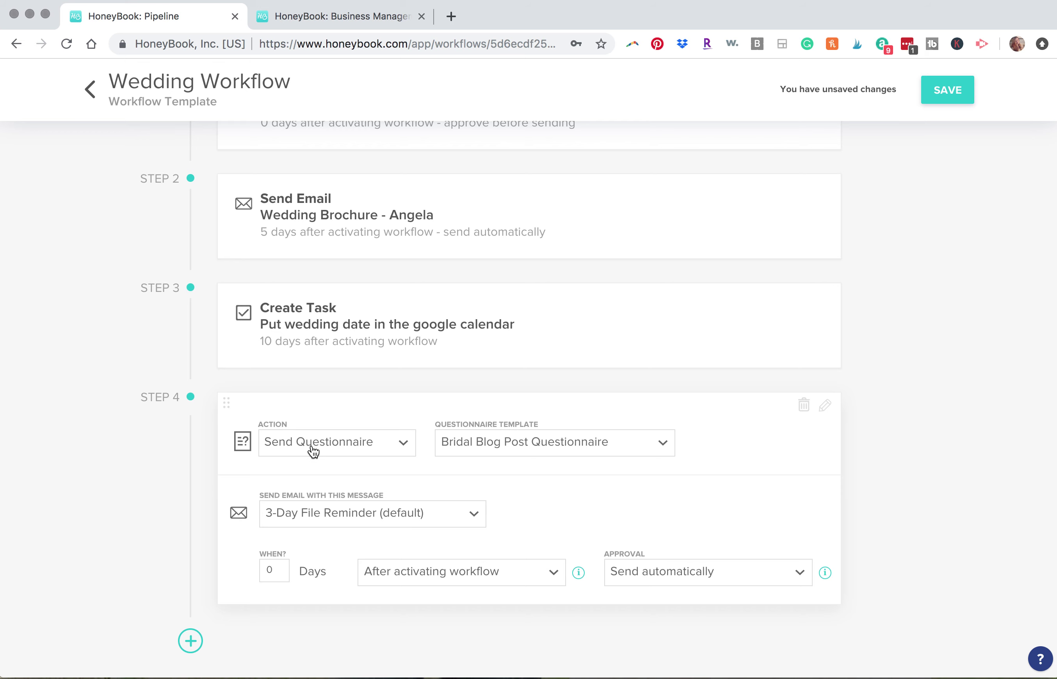
pyautogui.click(513, 441)
pyautogui.scroll(-3, 516, 444)
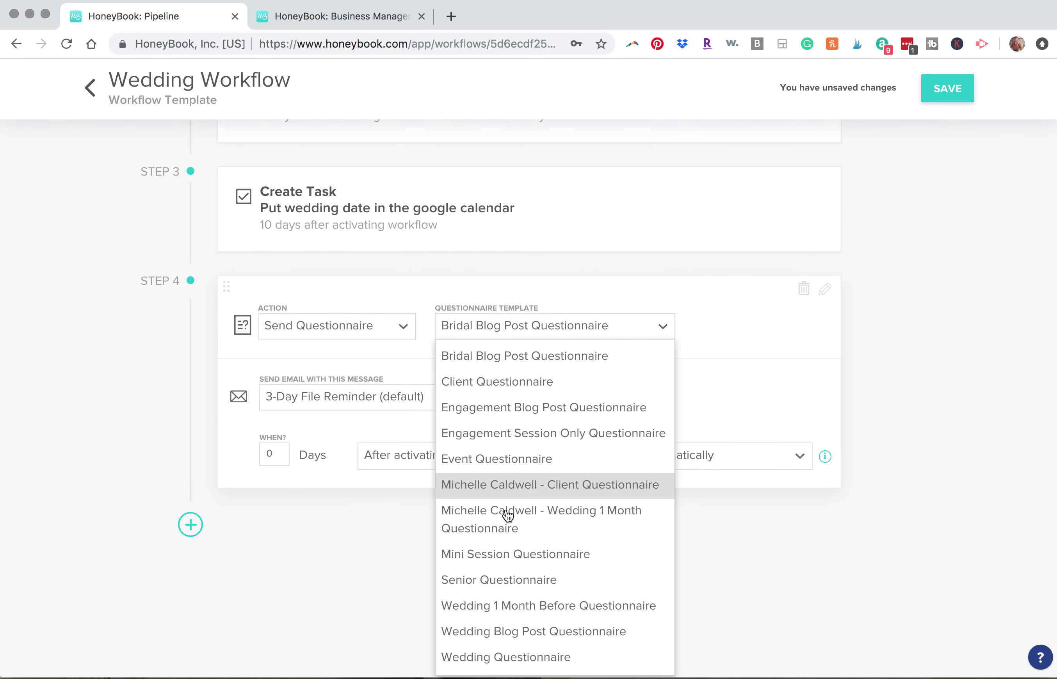
pyautogui.click(497, 658)
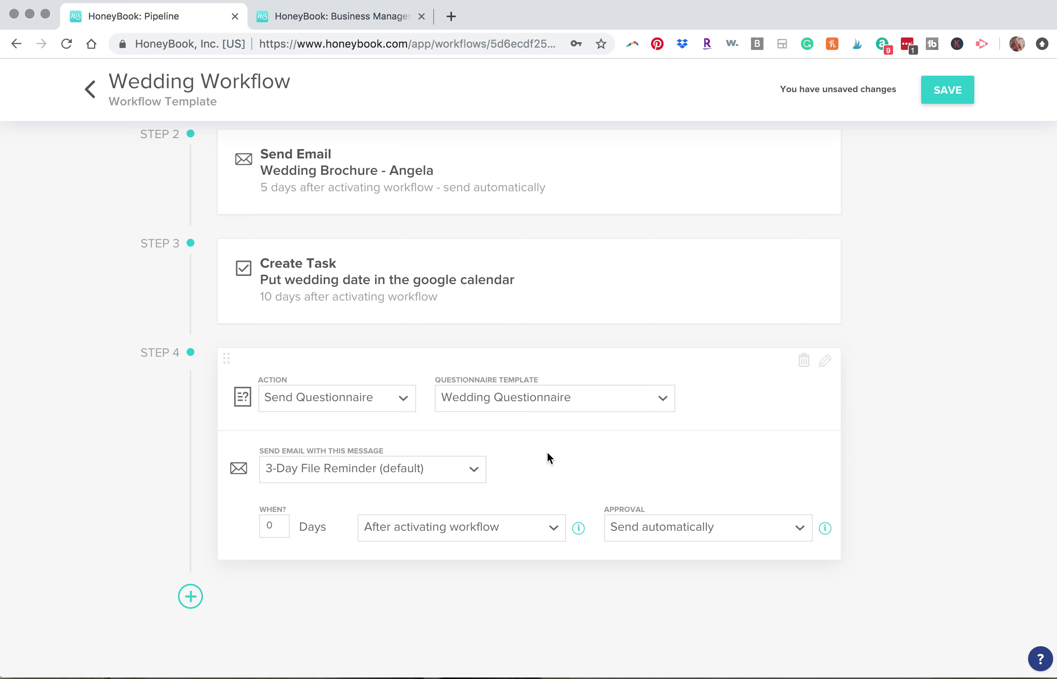
# Step: Set the email message of the step 4 questionnaire to Wedding Questionnaire
pyautogui.click(447, 473)
pyautogui.scroll(-10, 448, 472)
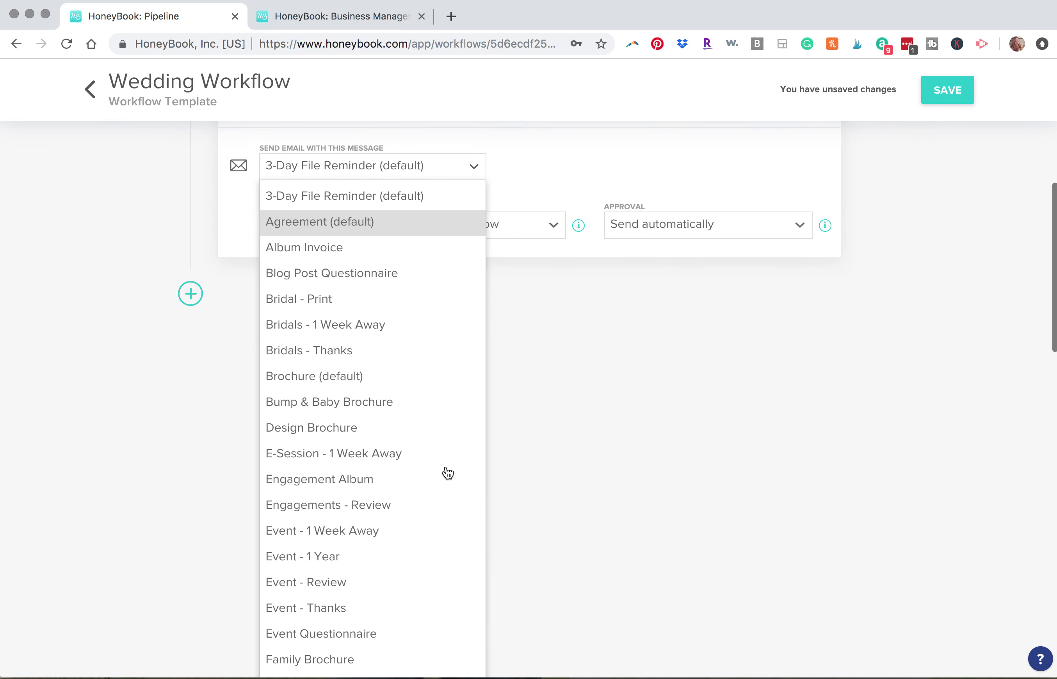
pyautogui.scroll(-20, 447, 473)
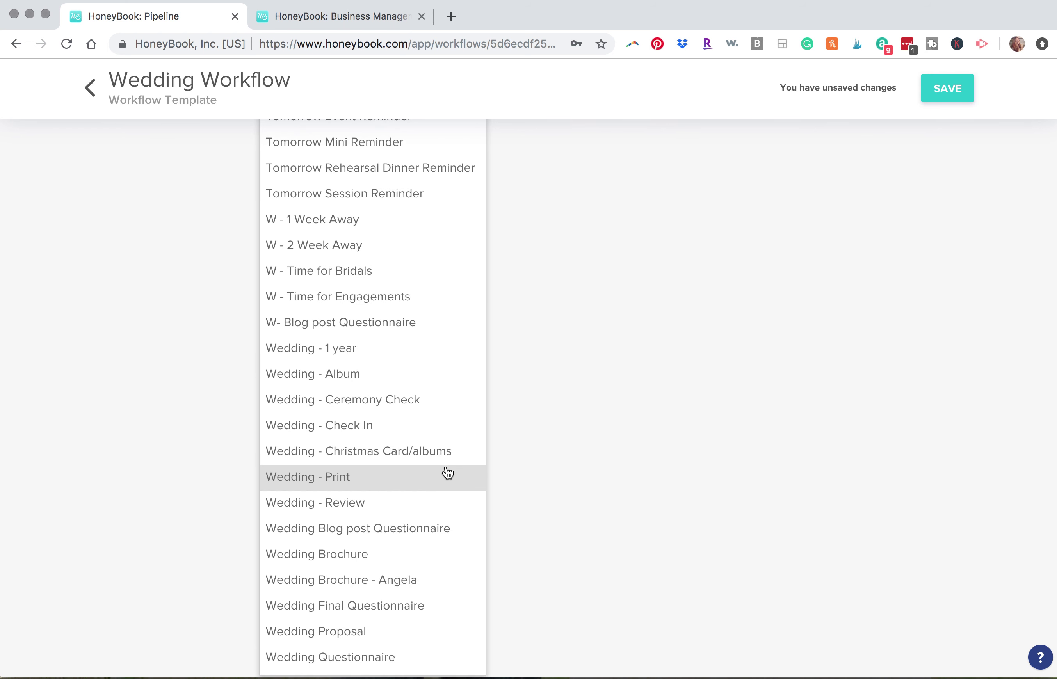
pyautogui.click(377, 656)
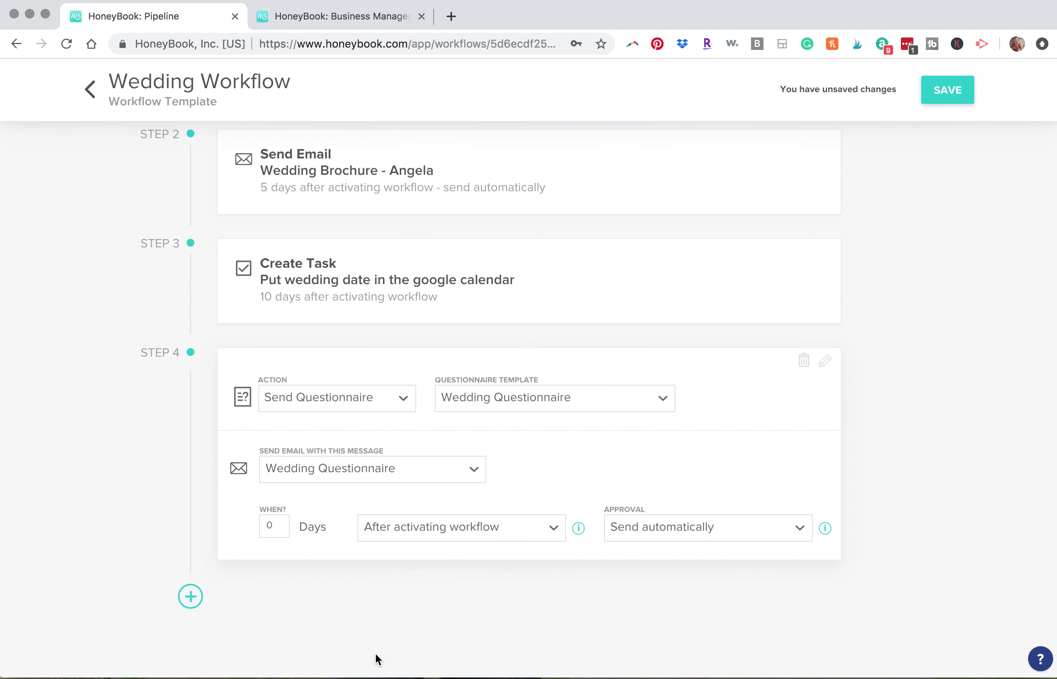
# Step: Open the Wedding Questionnaire email template among the email templates, review its wording, and return to the Wedding Workflow
pyautogui.click(326, 18)
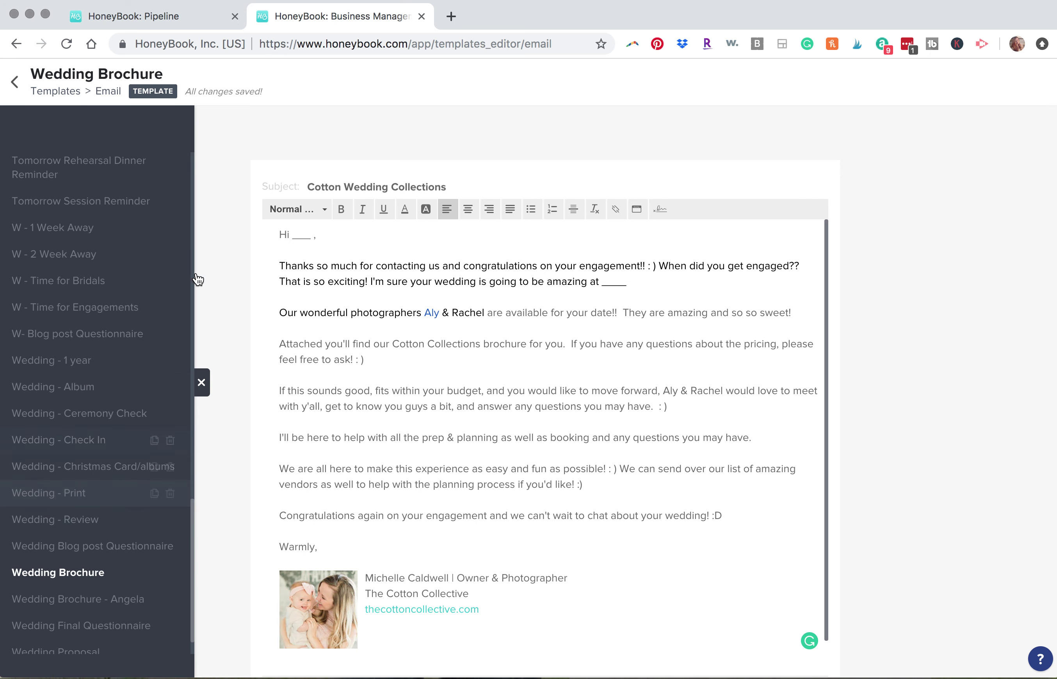
pyautogui.click(177, 20)
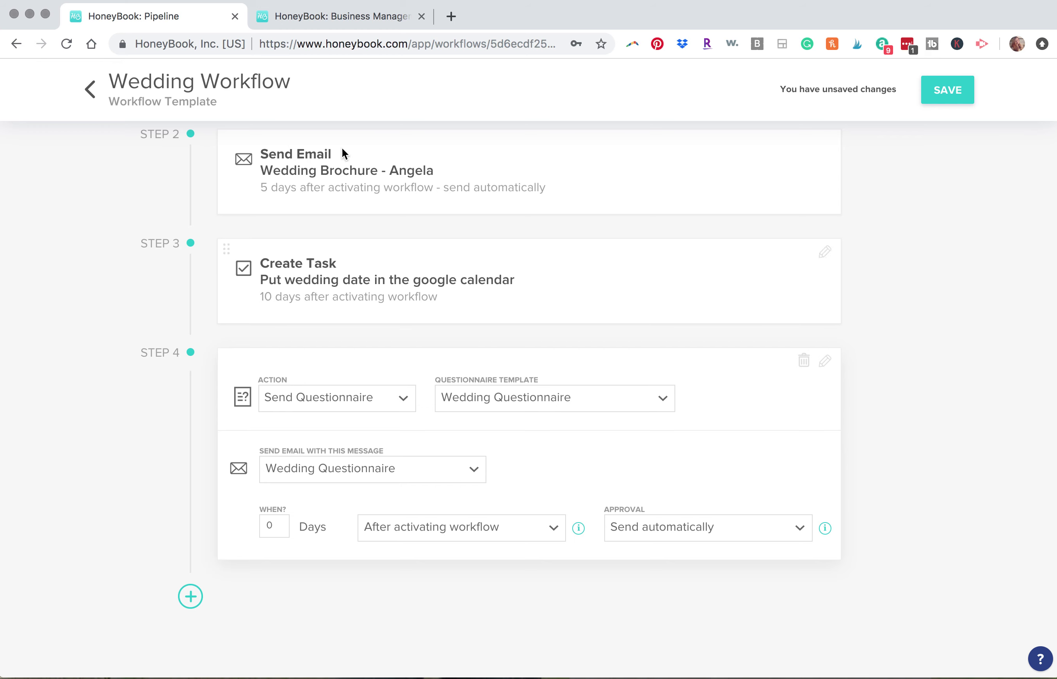
pyautogui.click(324, 17)
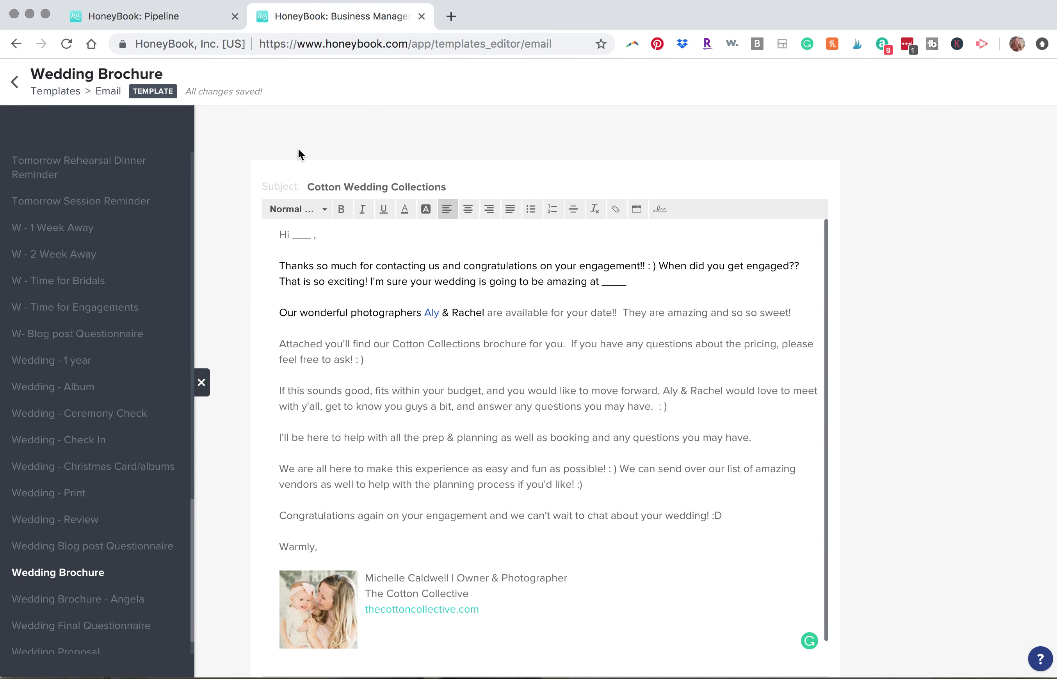
pyautogui.click(64, 91)
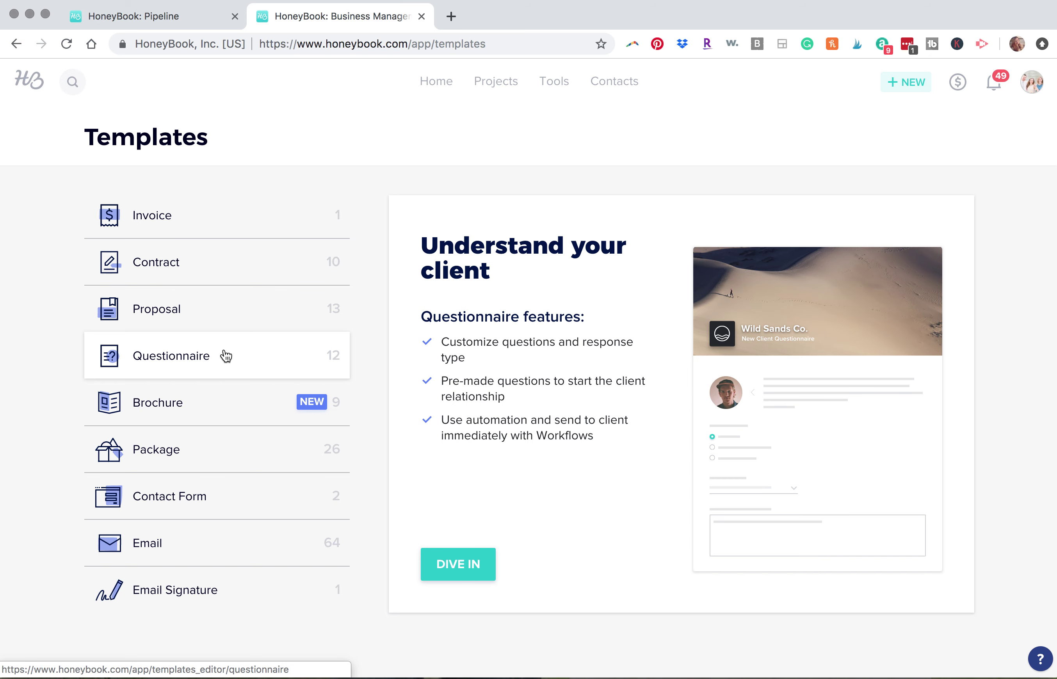
pyautogui.click(173, 17)
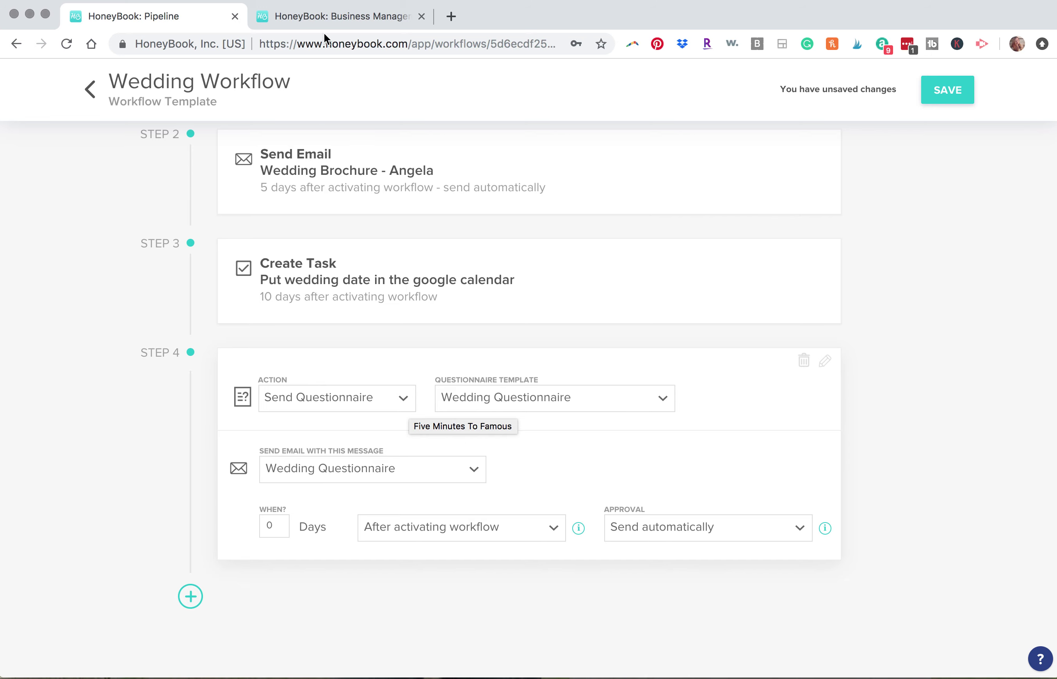
pyautogui.click(332, 18)
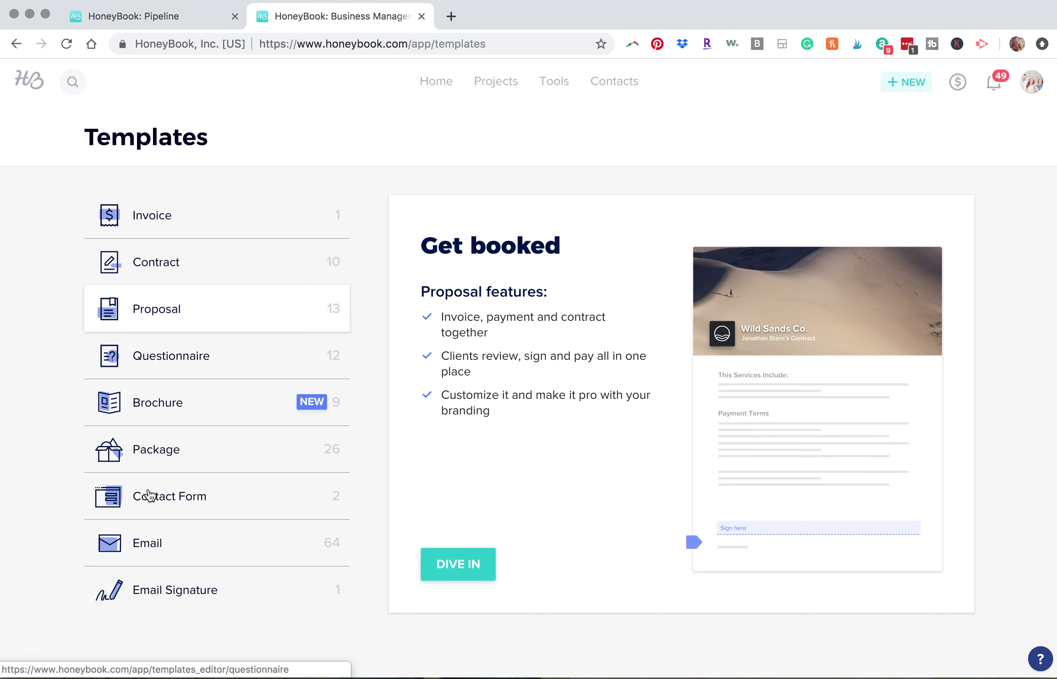
pyautogui.click(149, 545)
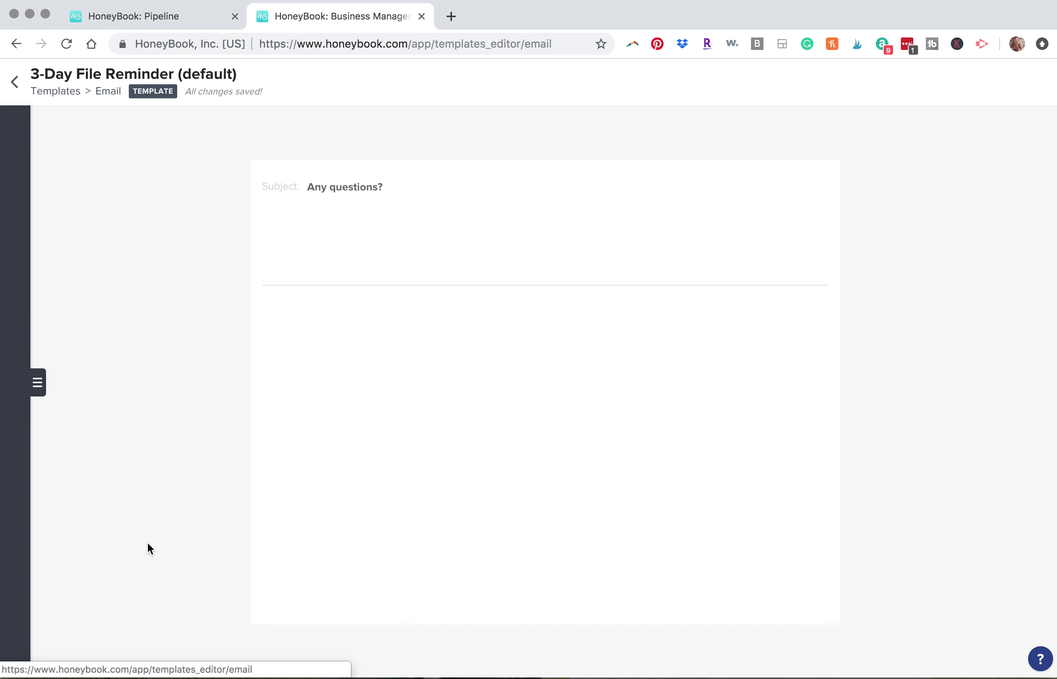
pyautogui.click(37, 378)
pyautogui.scroll(-15, 48, 444)
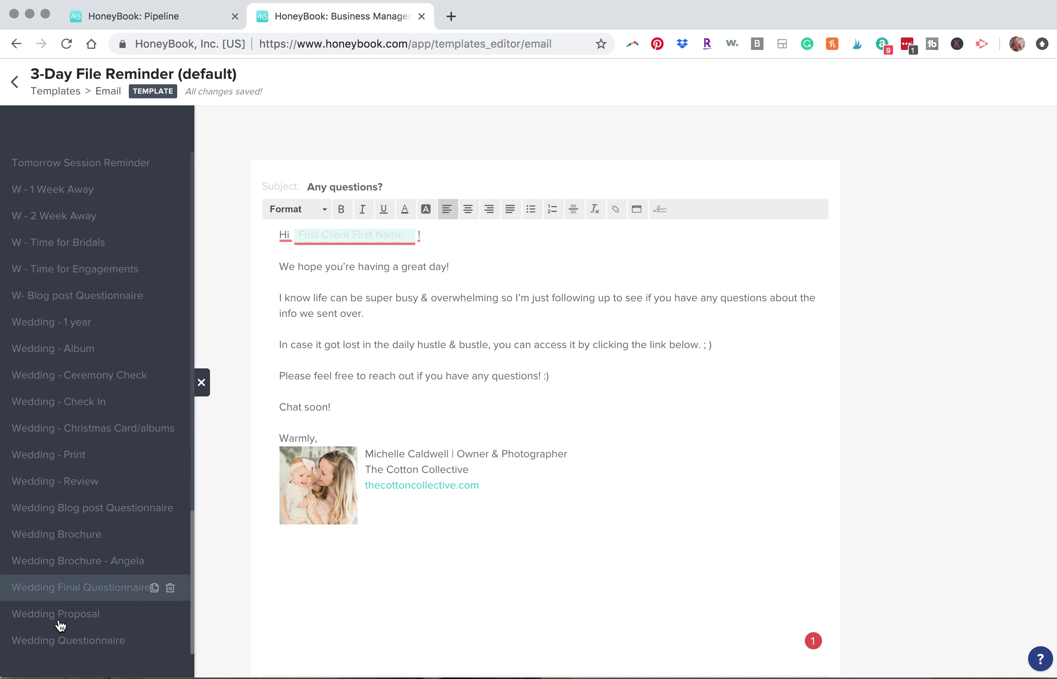
pyautogui.click(59, 640)
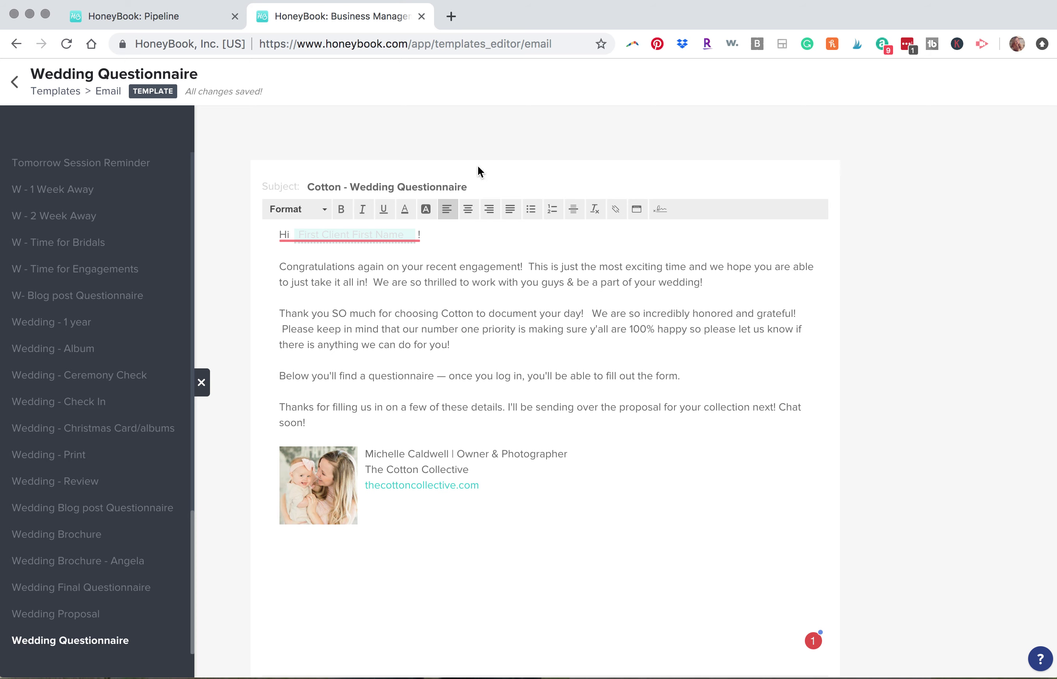
pyautogui.click(165, 20)
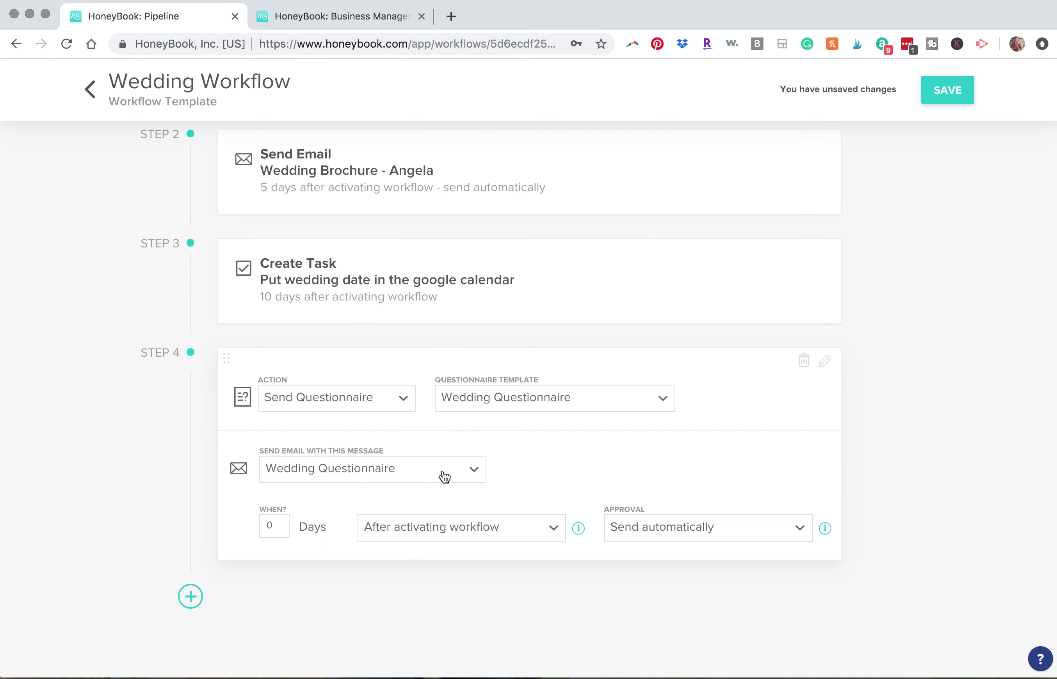
# Step: Review the approval and timing options of the step 4 questionnaire and schedule it for 2 days after activating workflow
pyautogui.scroll(-1, 478, 488)
pyautogui.click(706, 536)
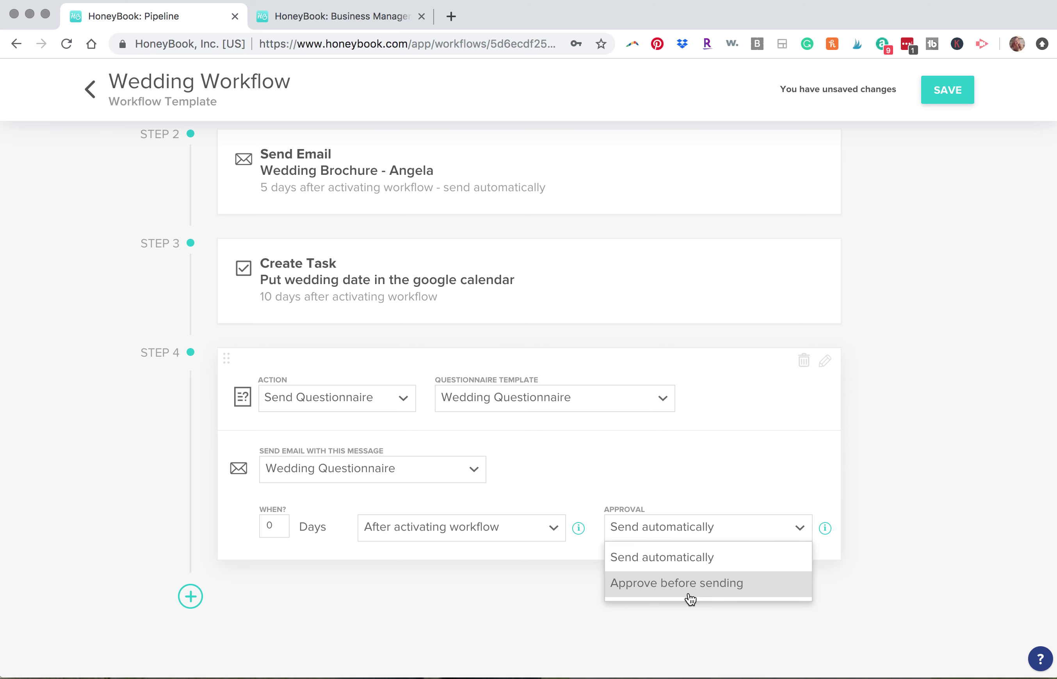
pyautogui.click(724, 450)
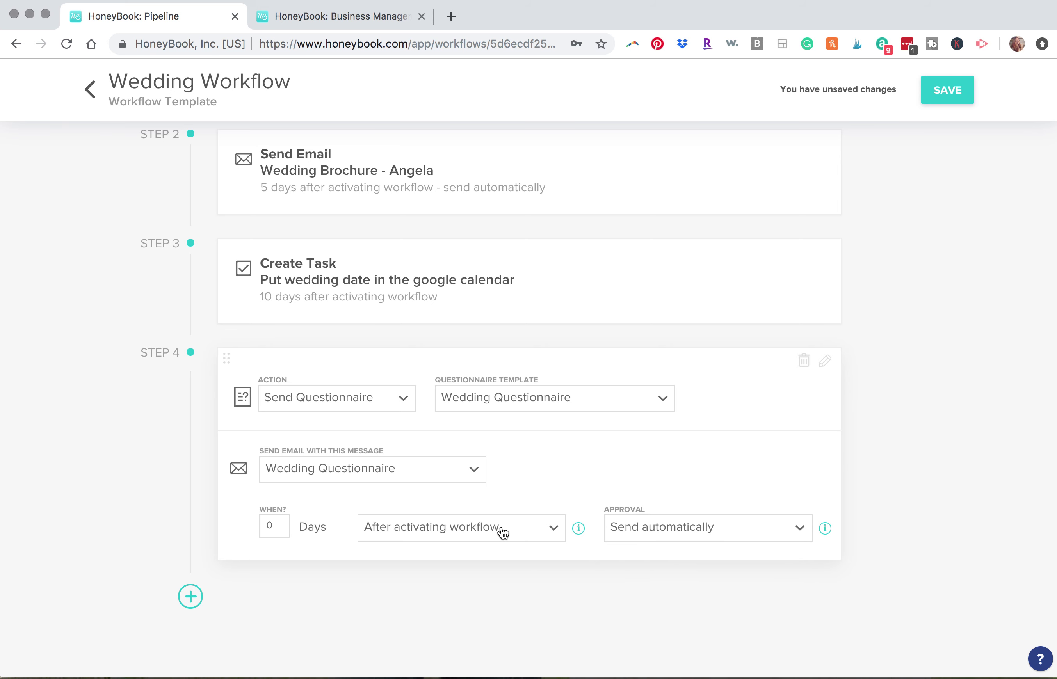
pyautogui.click(453, 529)
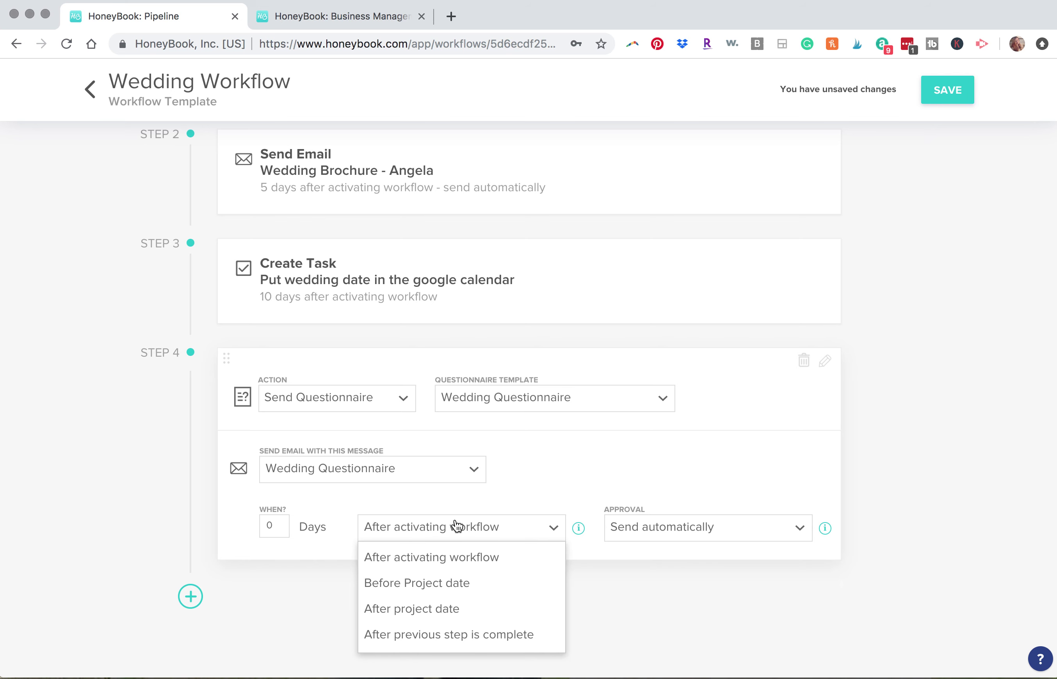
pyautogui.click(450, 494)
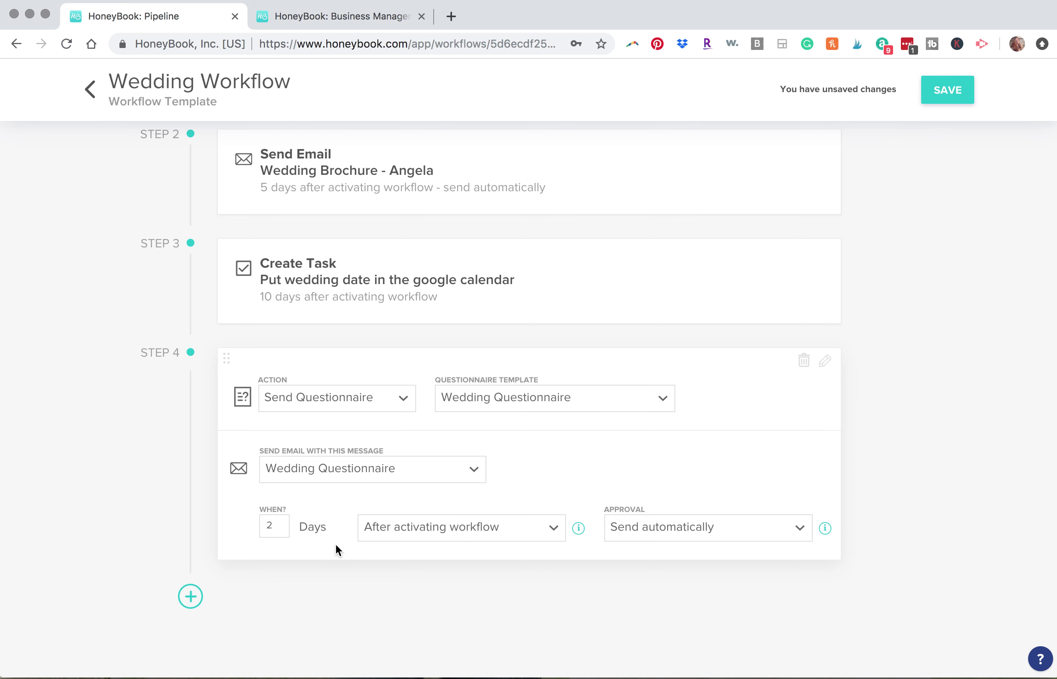
# Step: Display the choices for an additional workflow step and change the step 4 action to Send Email
pyautogui.scroll(-2, 336, 546)
pyautogui.click(190, 596)
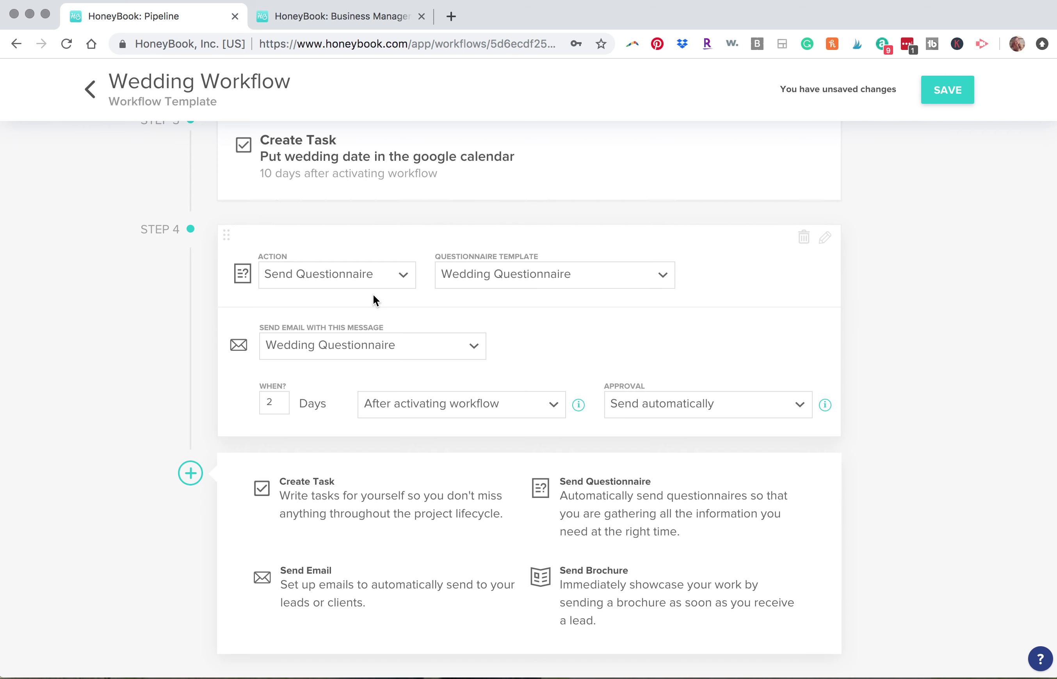
pyautogui.click(341, 281)
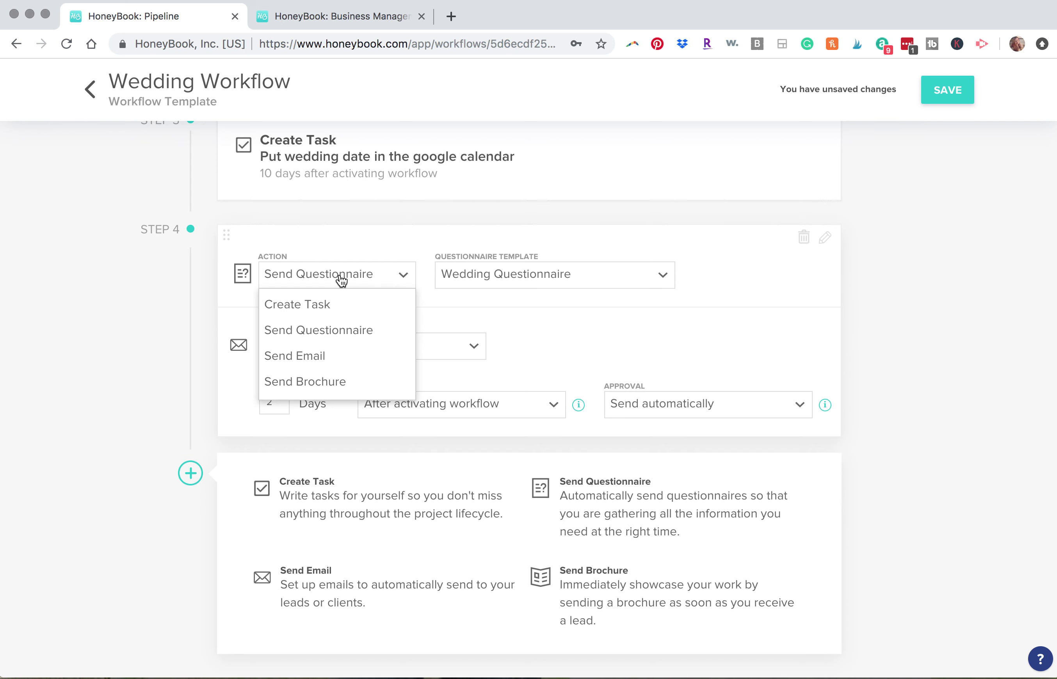
pyautogui.click(304, 357)
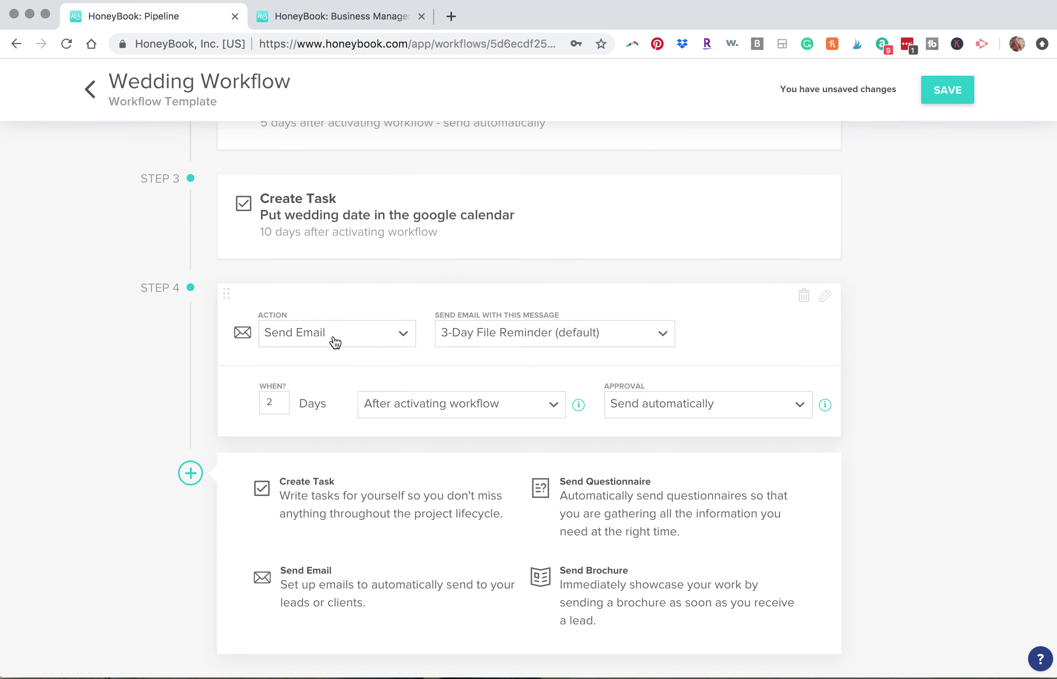
# Step: Review the Wedding - Check In email template and its subject line, and return to the Wedding Workflow
pyautogui.click(347, 15)
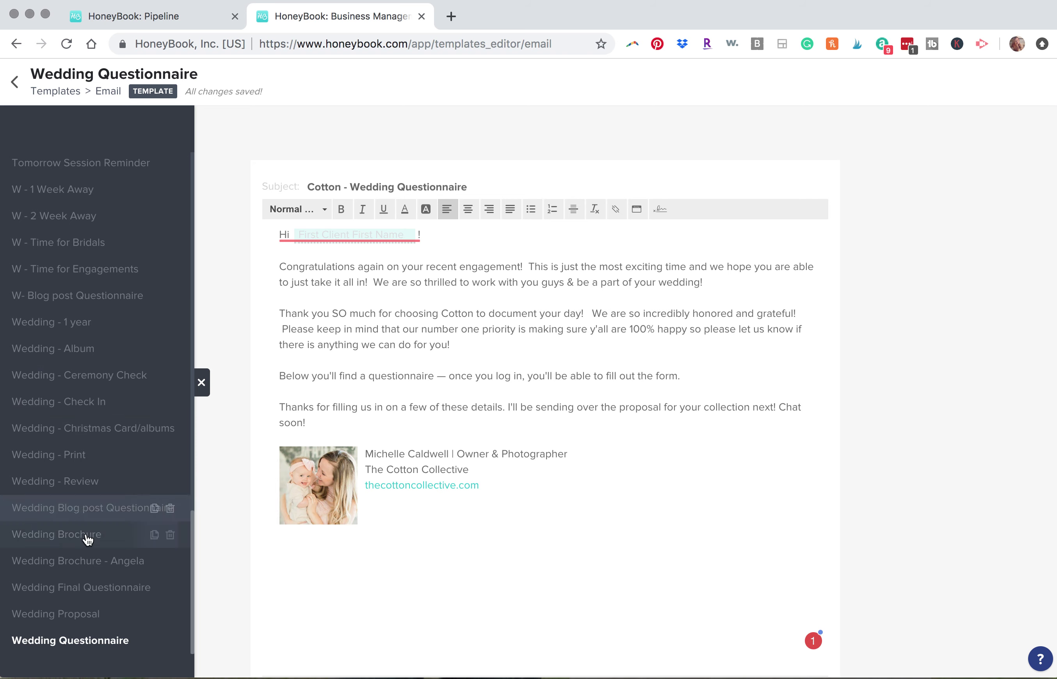
pyautogui.click(75, 411)
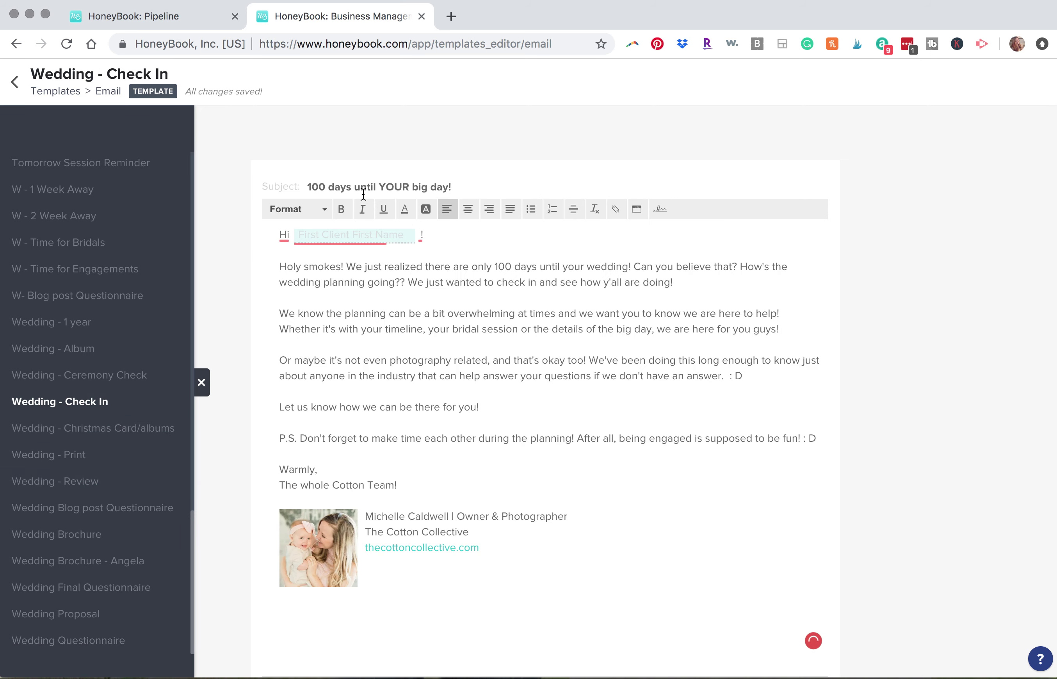
pyautogui.tripleClick(323, 185)
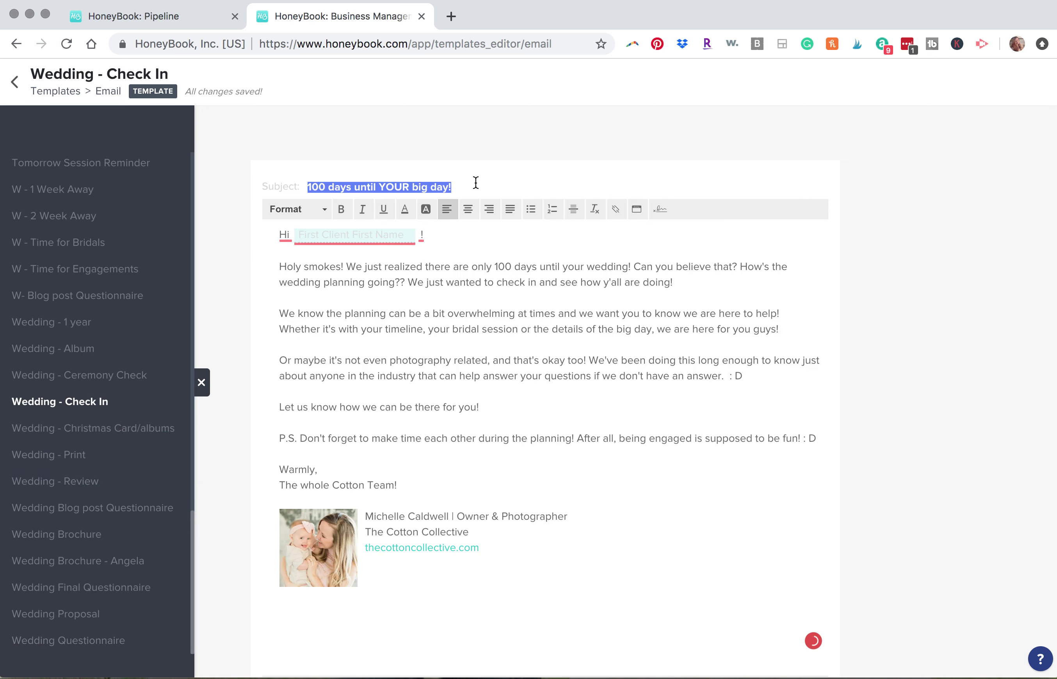
pyautogui.click(475, 182)
pyautogui.click(158, 20)
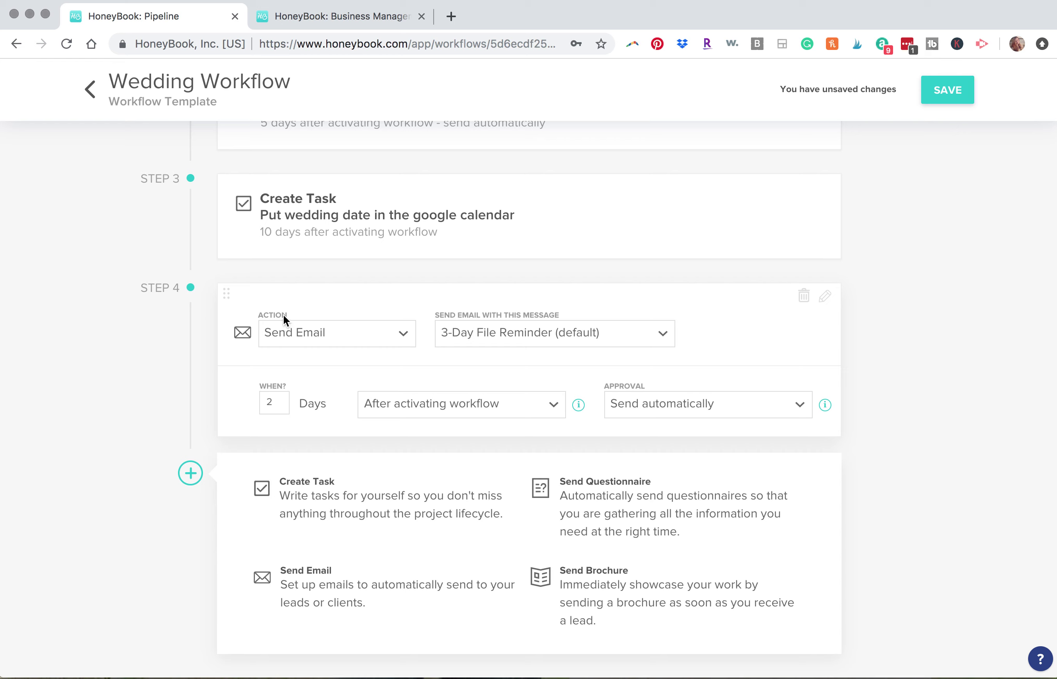
# Step: Set the step 4 email message to Wedding - Check In
pyautogui.click(493, 338)
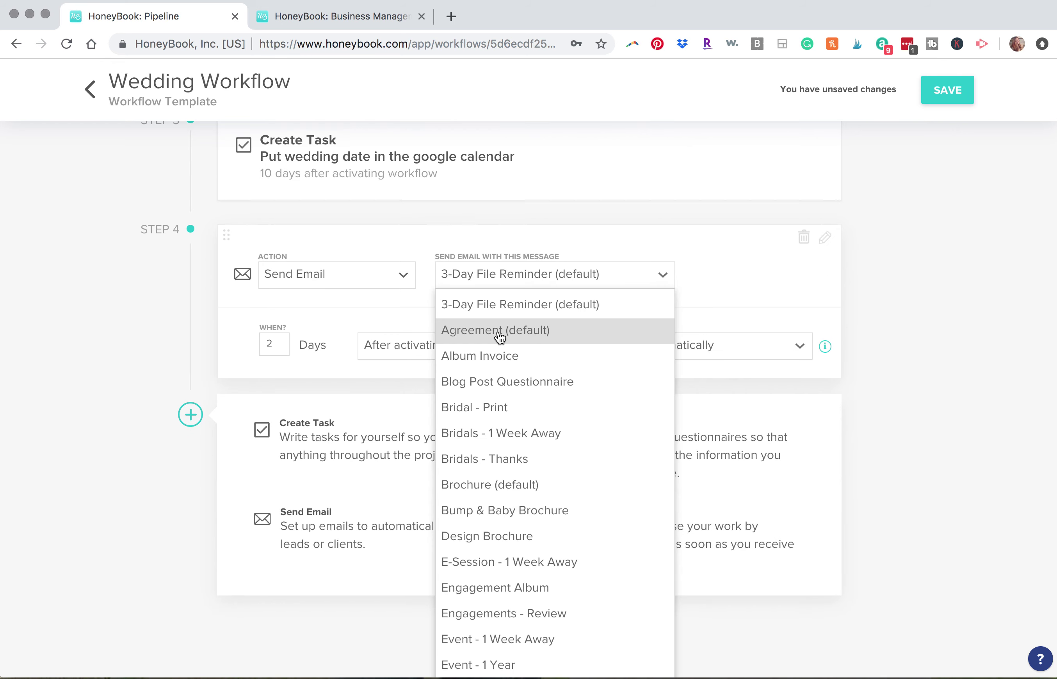
pyautogui.scroll(-2, 519, 421)
pyautogui.scroll(-20, 522, 442)
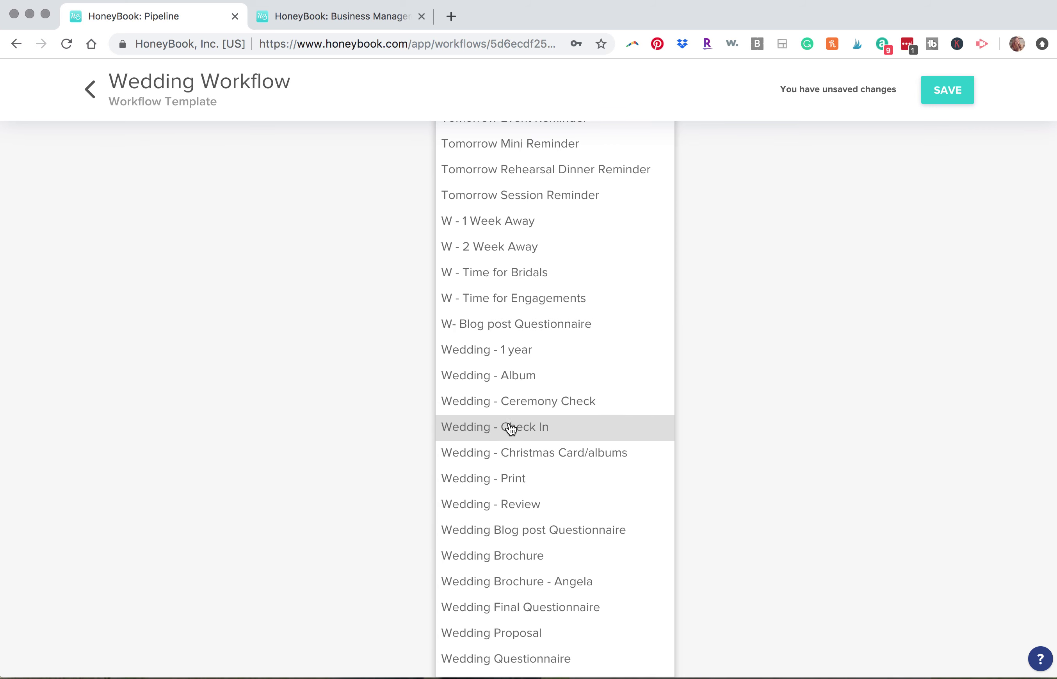
pyautogui.click(509, 426)
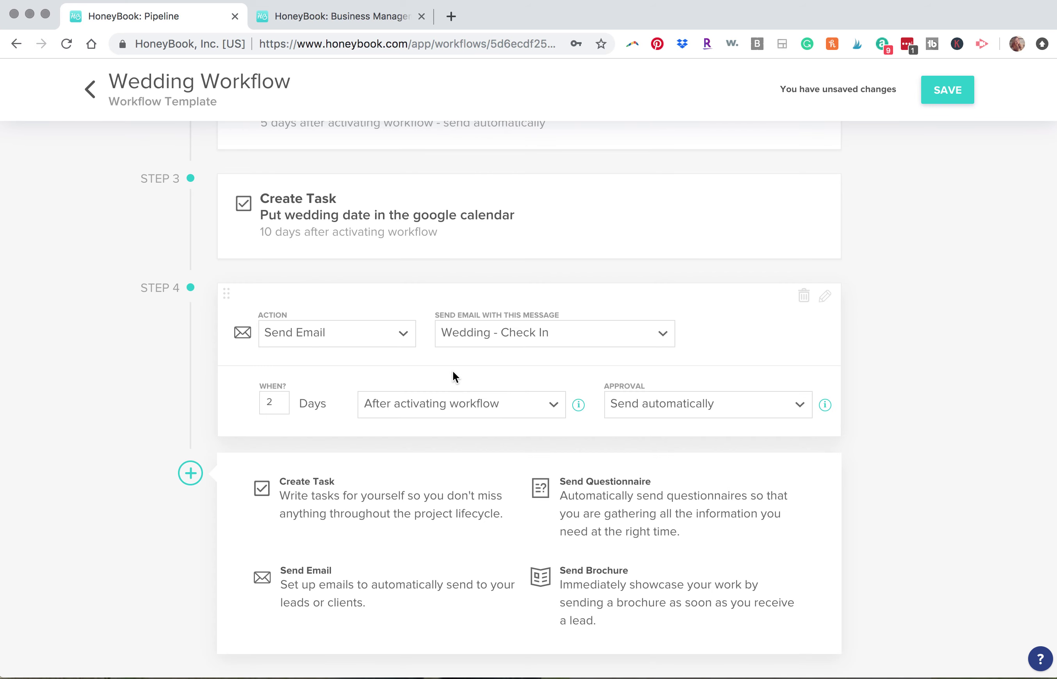
# Step: Recheck the check-in email's subject line and schedule the step 4 email for 100 days before project date
pyautogui.click(344, 17)
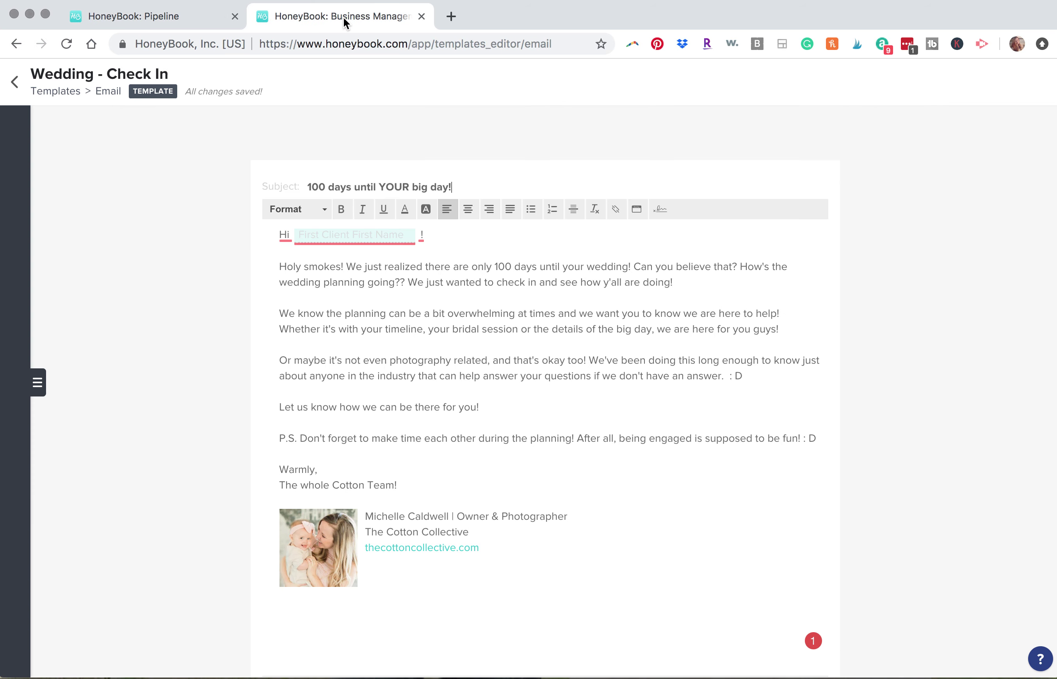
pyautogui.click(480, 185)
pyautogui.click(167, 17)
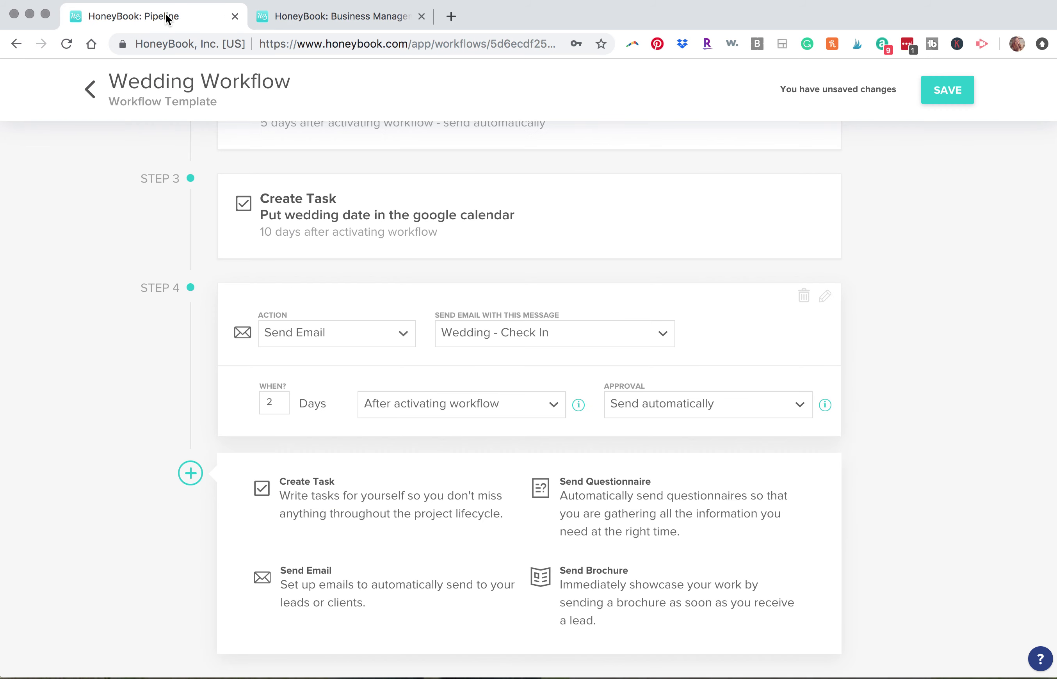
pyautogui.click(402, 403)
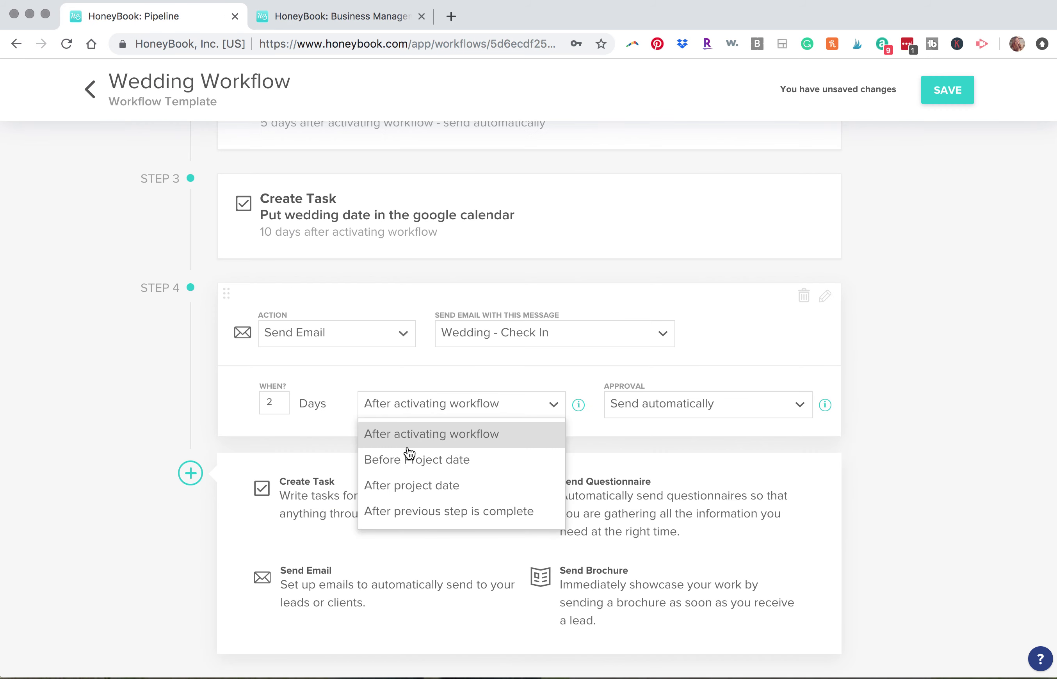
pyautogui.click(408, 462)
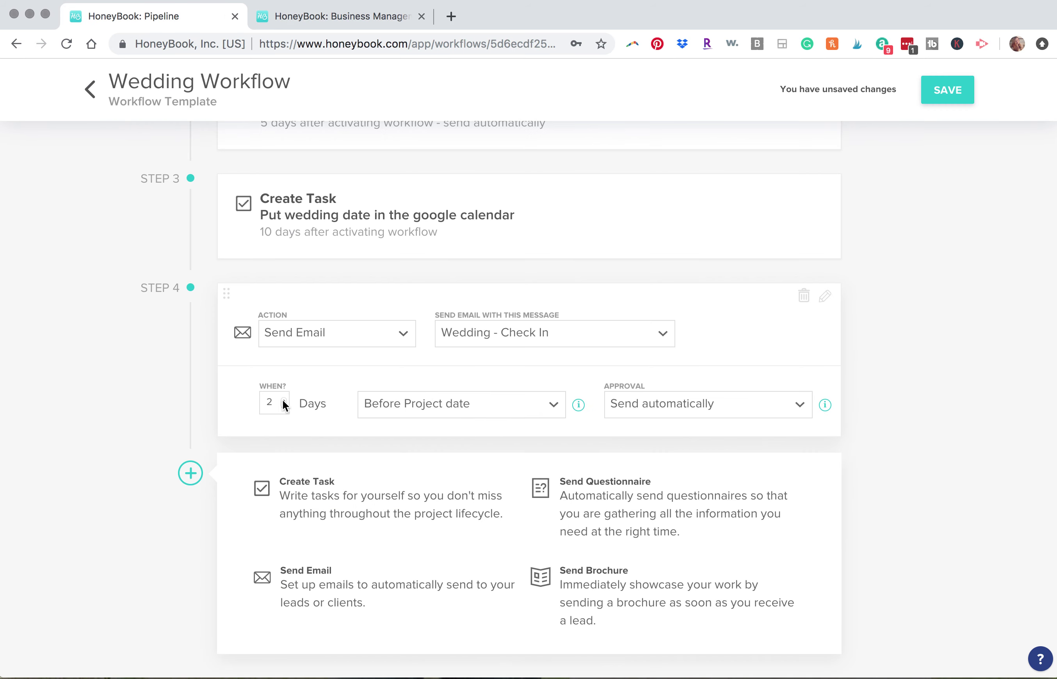
pyautogui.press('BackSpace')
pyautogui.write('100')
pyautogui.click(326, 380)
# Step: Reread the Wedding - Check In email template and save the Wedding Workflow changes
pyautogui.click(360, 16)
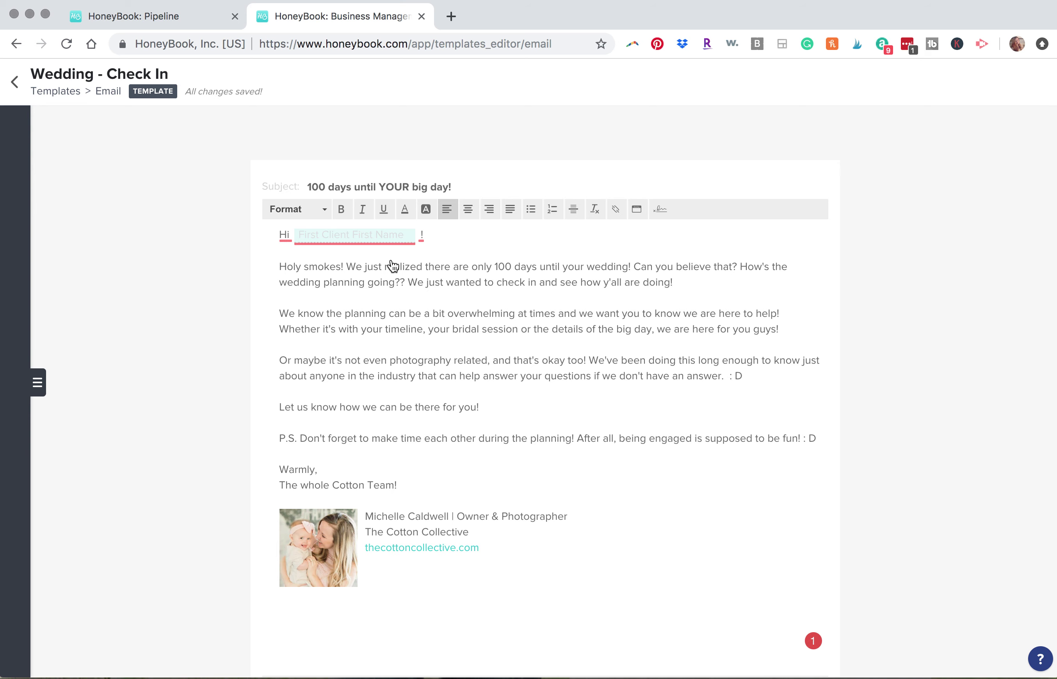
pyautogui.click(174, 16)
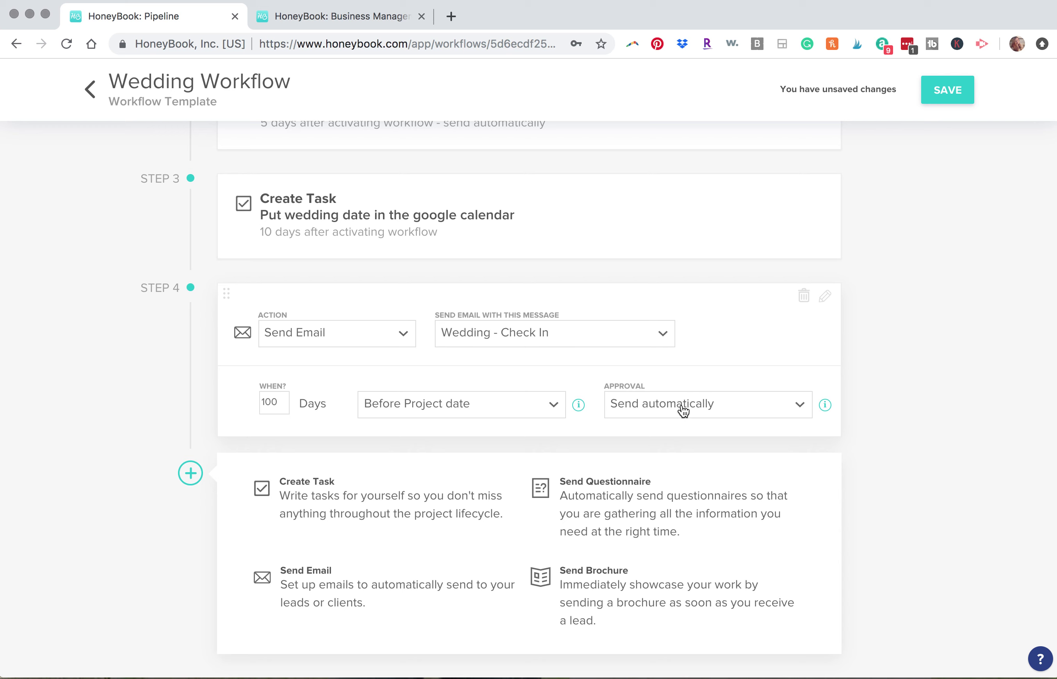
pyautogui.click(954, 97)
# Step: Add a Create Task action as step 5 with the task text "Sent a client gift & magazine"
pyautogui.scroll(-1, 505, 486)
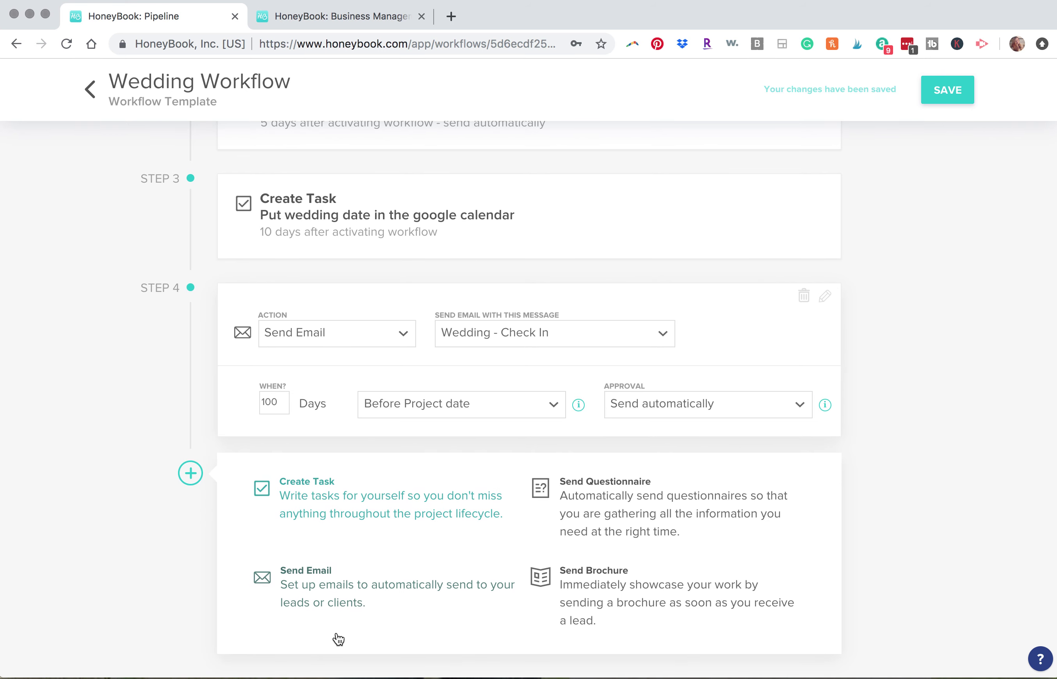
pyautogui.click(332, 500)
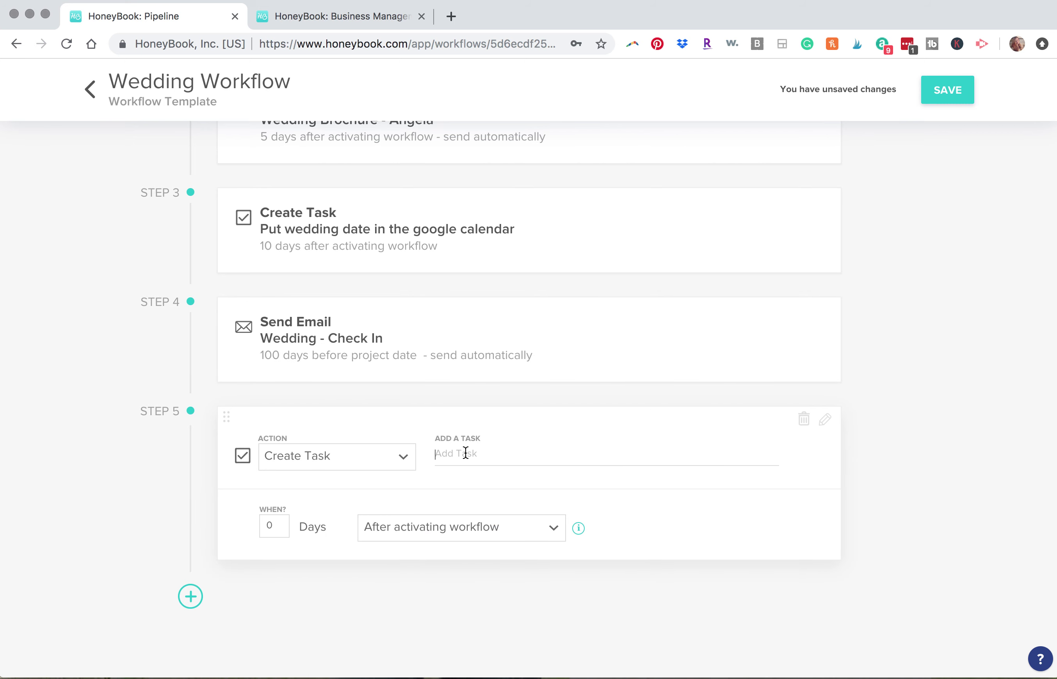
pyautogui.write('Sent a')
pyautogui.write('client gift & magazine')
# Step: Schedule the client gift and magazine task for 200 days before project date
pyautogui.click(438, 535)
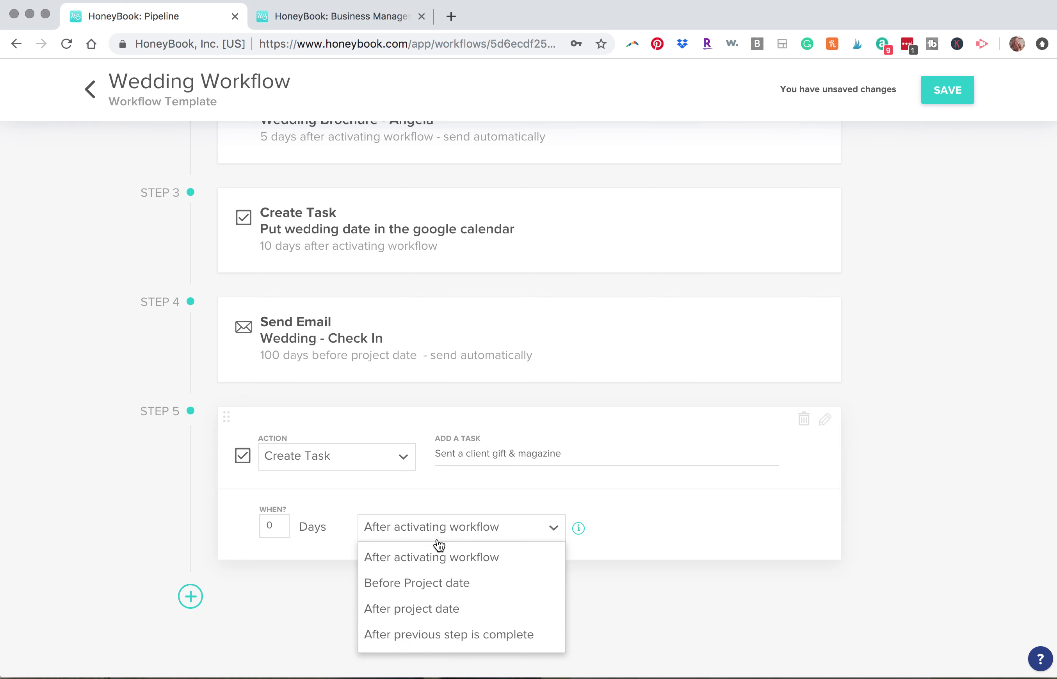
pyautogui.click(429, 586)
pyautogui.click(285, 523)
pyautogui.click(284, 524)
pyautogui.click(284, 524)
pyautogui.click(285, 524)
pyautogui.click(284, 523)
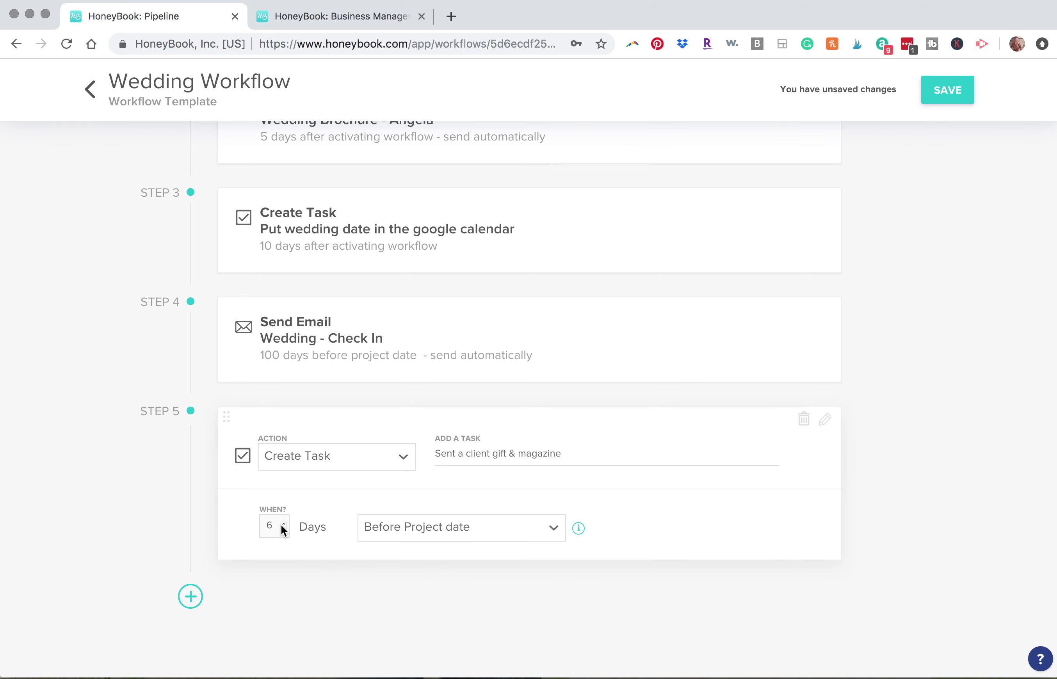
pyautogui.write('200')
pyautogui.moveTo(578, 529)
# Step: Add a Create Task action as step 6 with the task text "Shoot the wedding!"
pyautogui.click(190, 596)
pyautogui.scroll(-3, 444, 492)
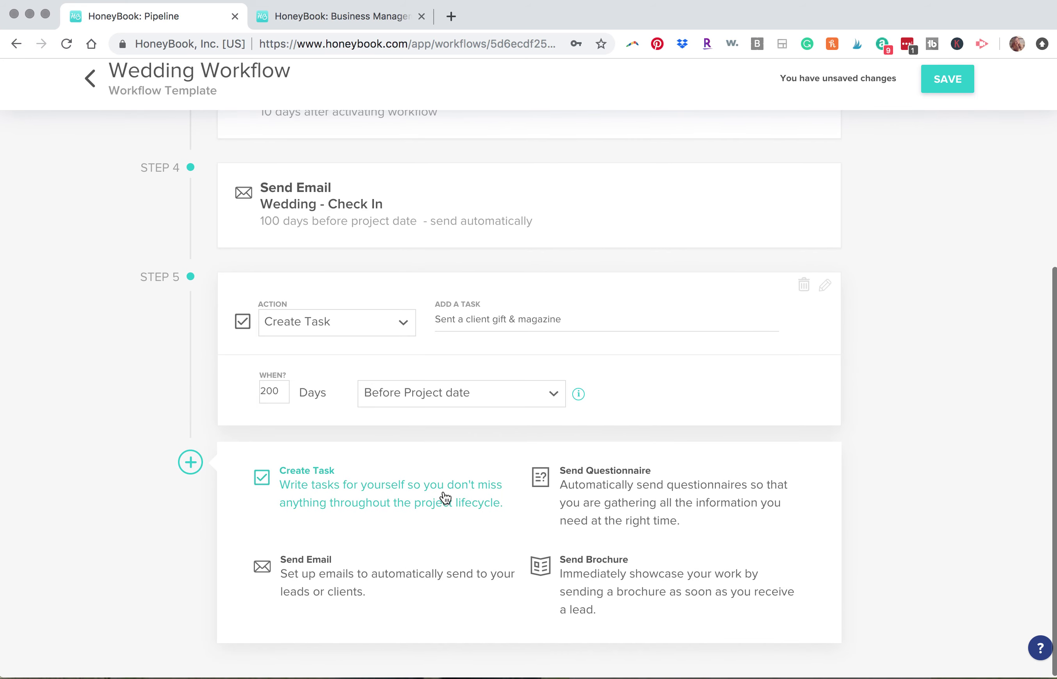
pyautogui.click(301, 488)
pyautogui.click(470, 453)
pyautogui.write('Shoot the wedding!')
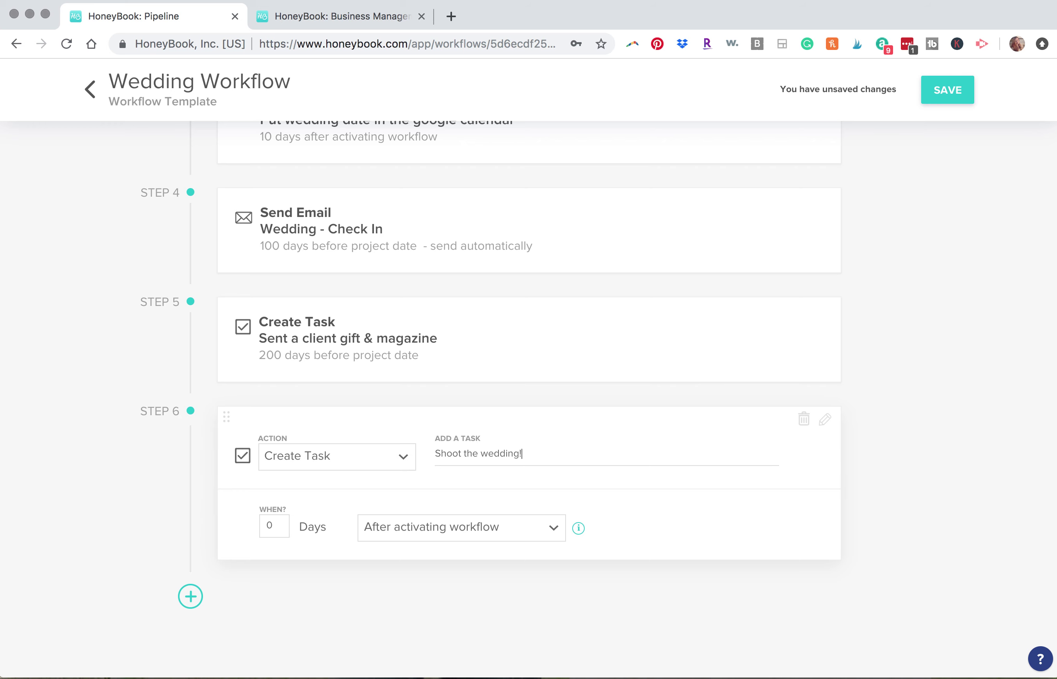
# Step: Set the timing of the "Shoot the wedding!" task to After project date, keeping 0 days
pyautogui.click(411, 530)
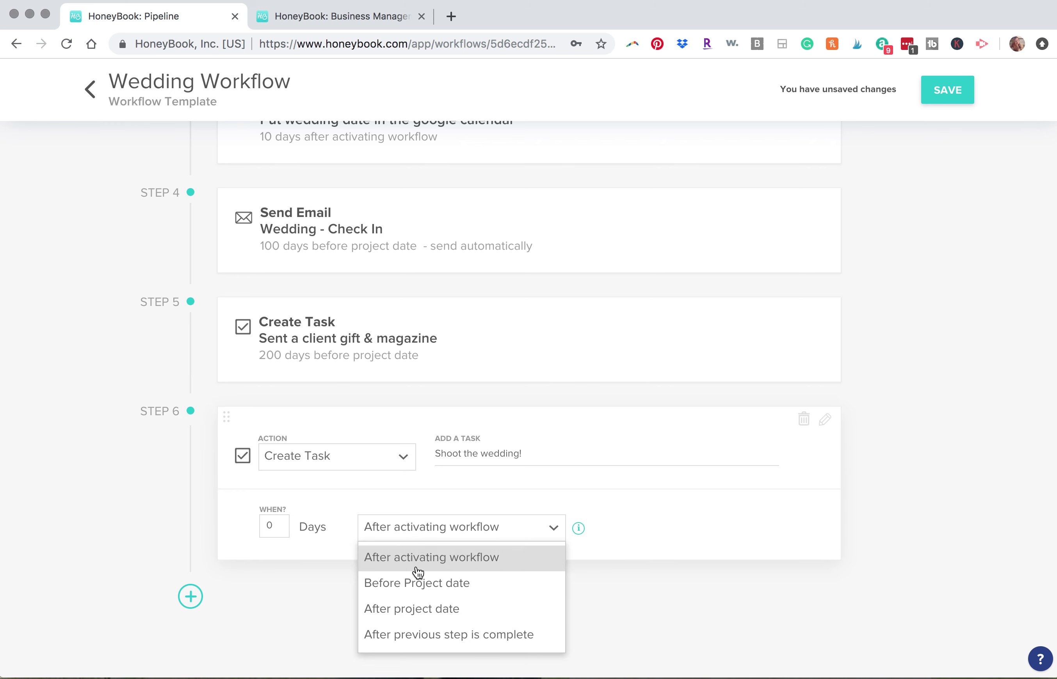
pyautogui.click(419, 608)
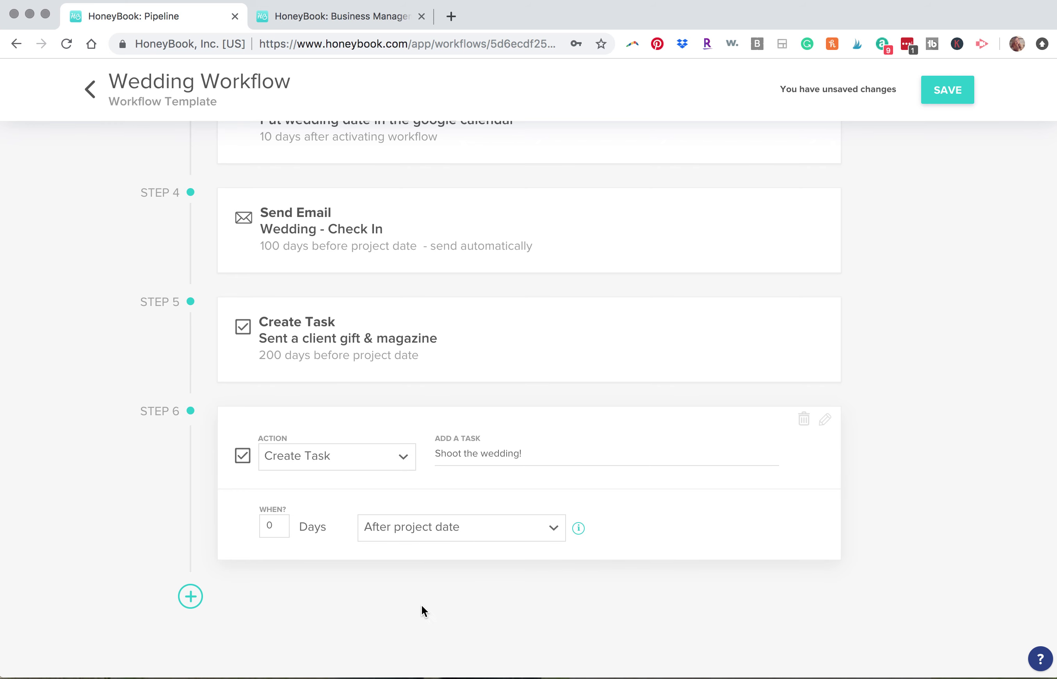
pyautogui.click(398, 530)
pyautogui.click(422, 494)
# Step: Add a step 7 task "Blog the wedding" scheduled for 4 days after project date
pyautogui.click(190, 596)
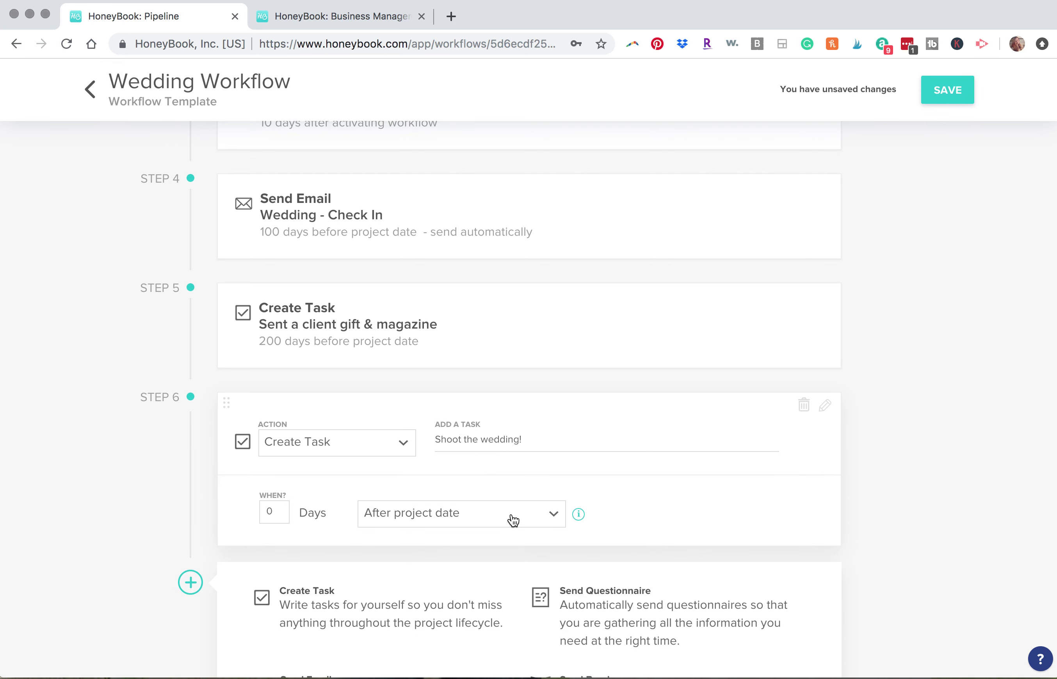
pyautogui.scroll(-3, 513, 519)
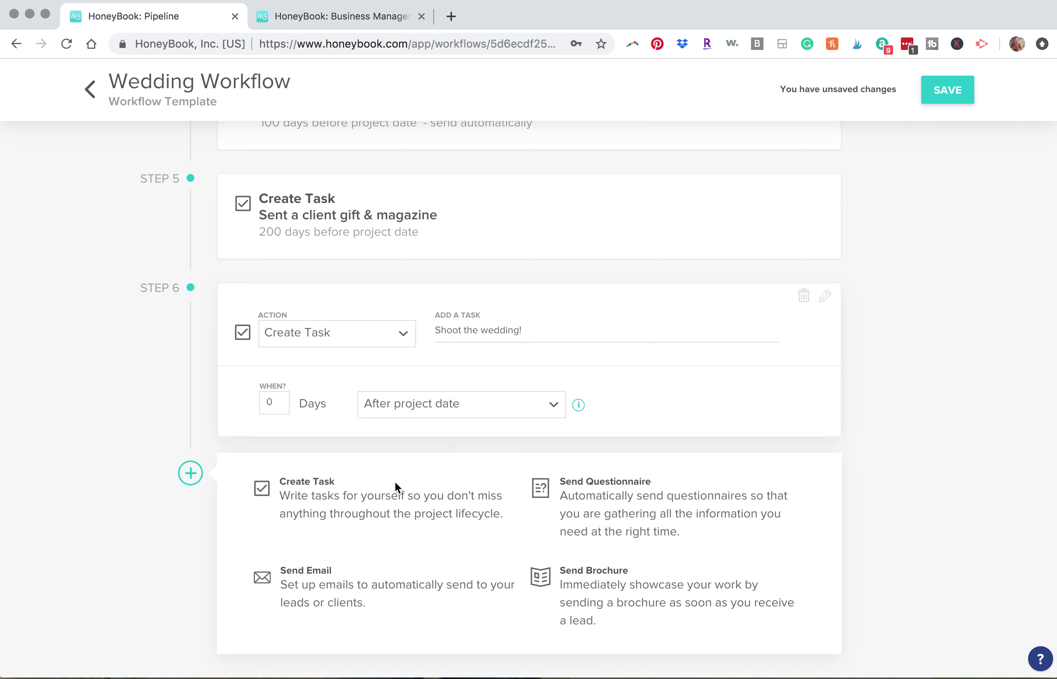
pyautogui.click(435, 513)
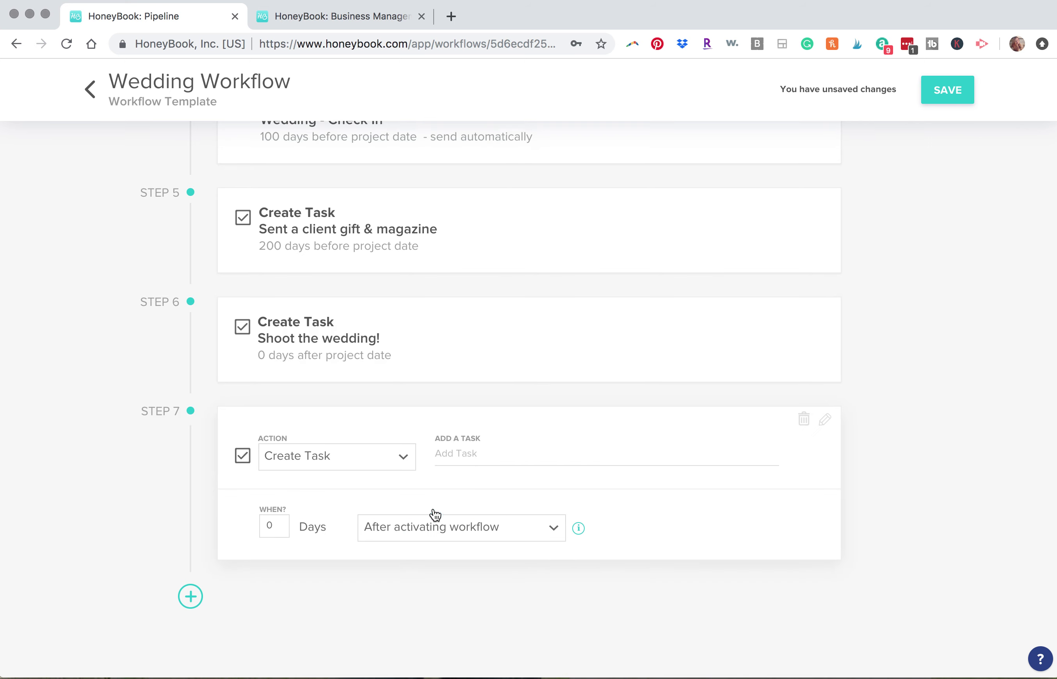
pyautogui.click(477, 456)
pyautogui.write('Blog the wedding')
pyautogui.click(436, 531)
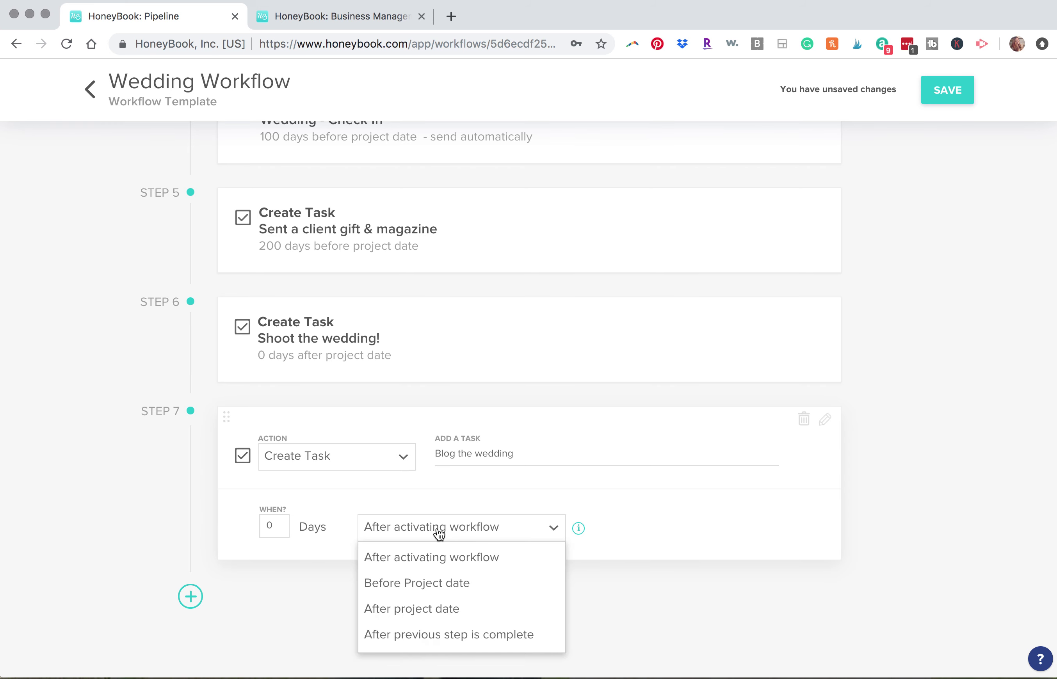
pyautogui.click(416, 615)
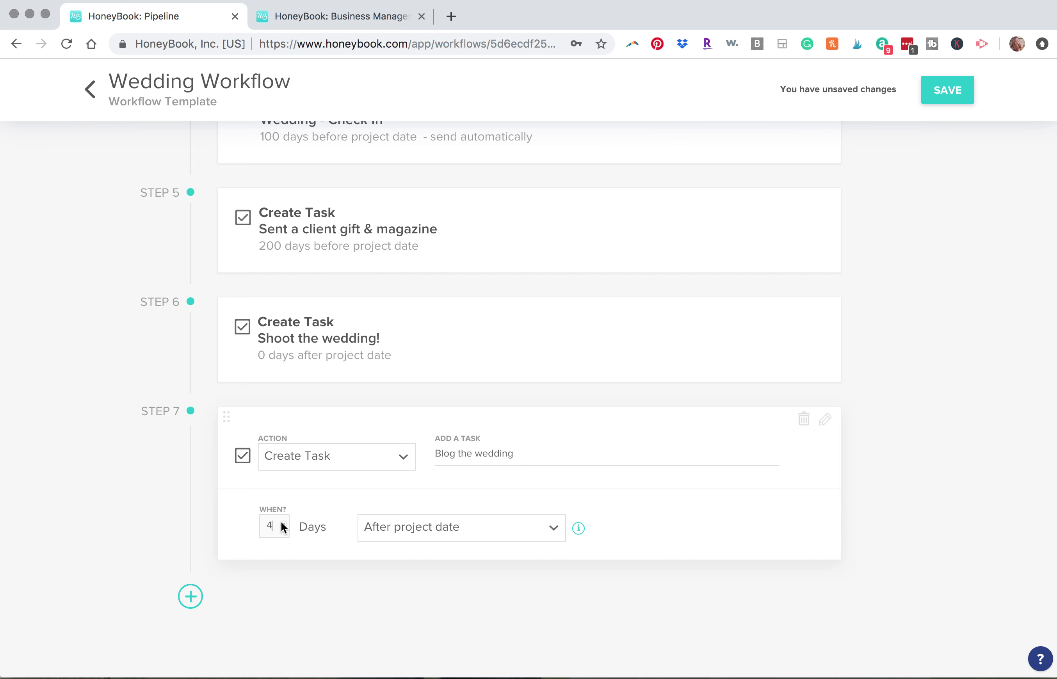
# Step: Add a step 8 Send Email action using the Wedding - Review message, scheduled for 30 days after project date
pyautogui.click(191, 597)
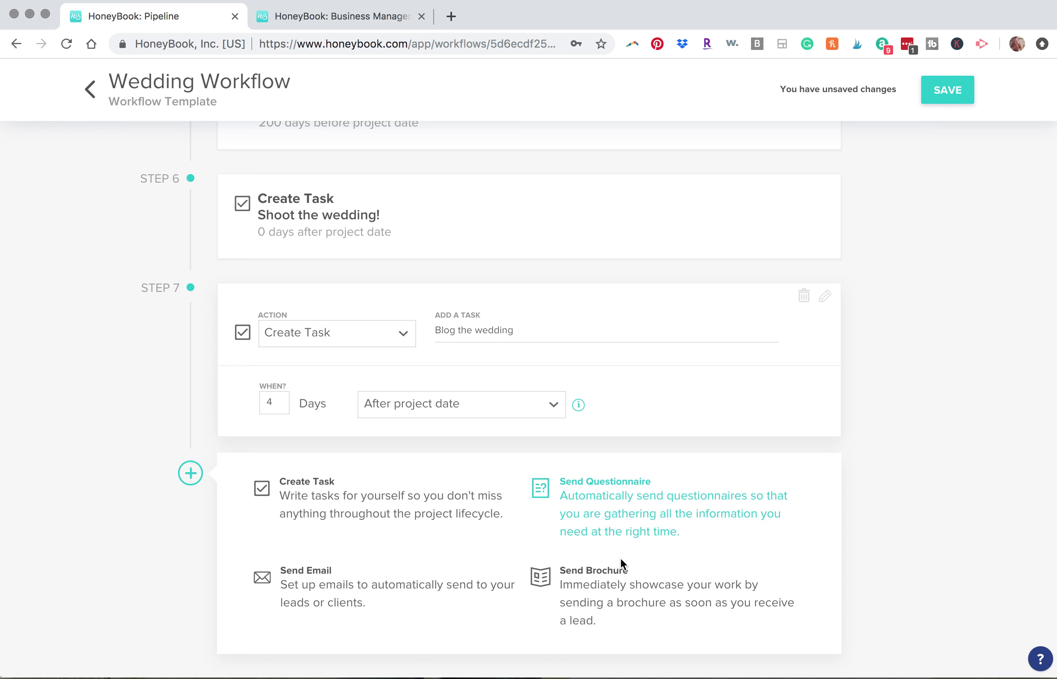
pyautogui.click(384, 587)
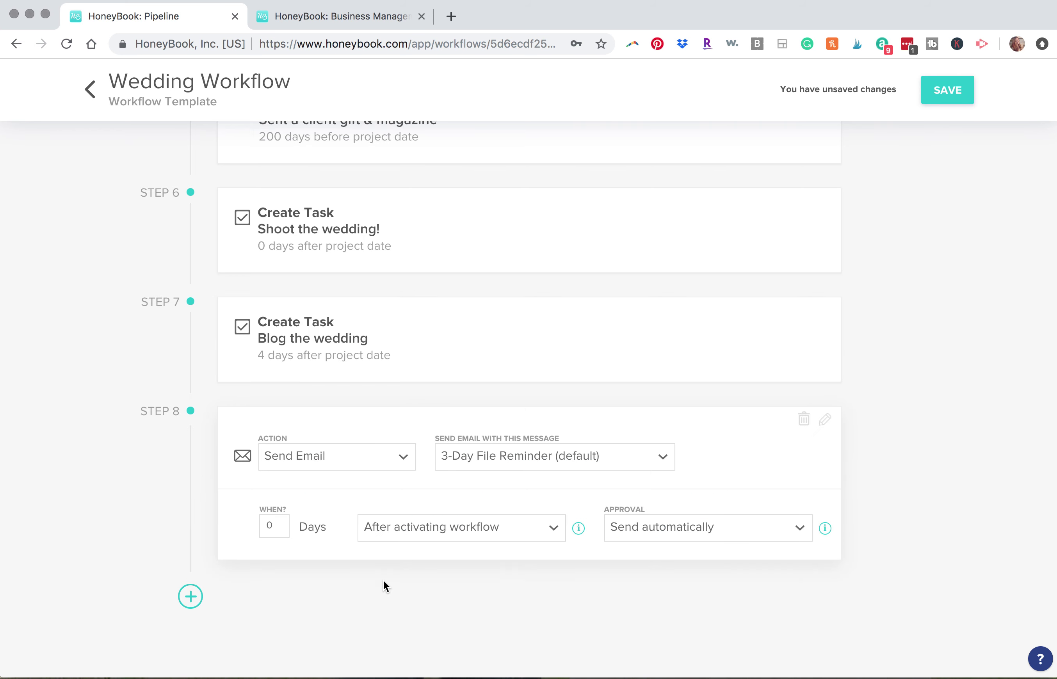
pyautogui.click(535, 466)
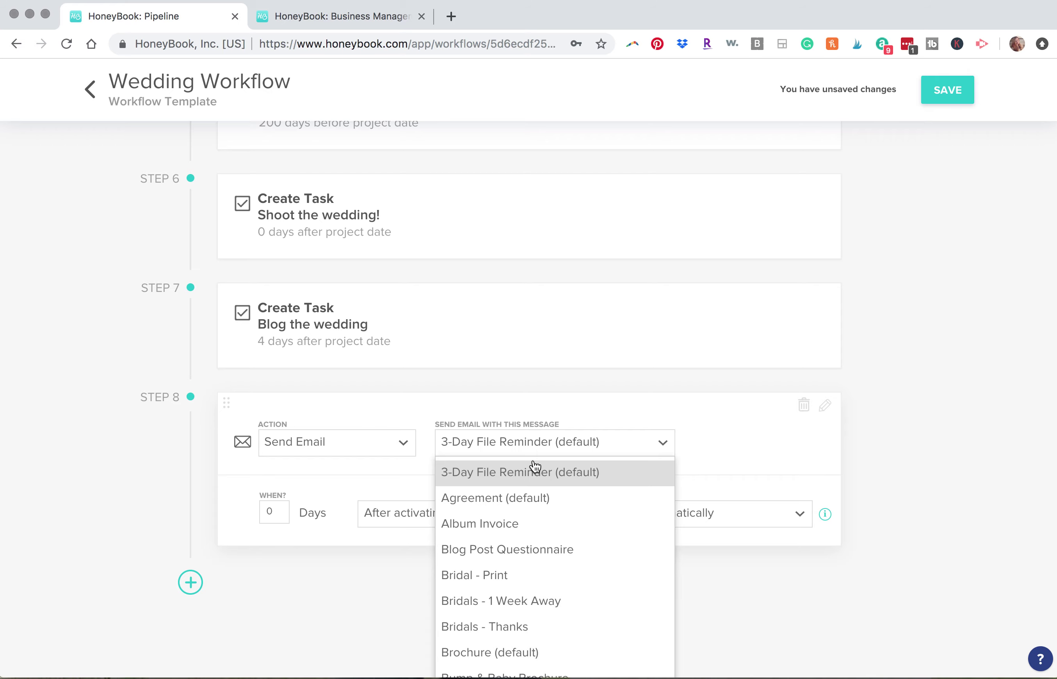
pyautogui.scroll(-20, 535, 466)
pyautogui.scroll(-12, 535, 466)
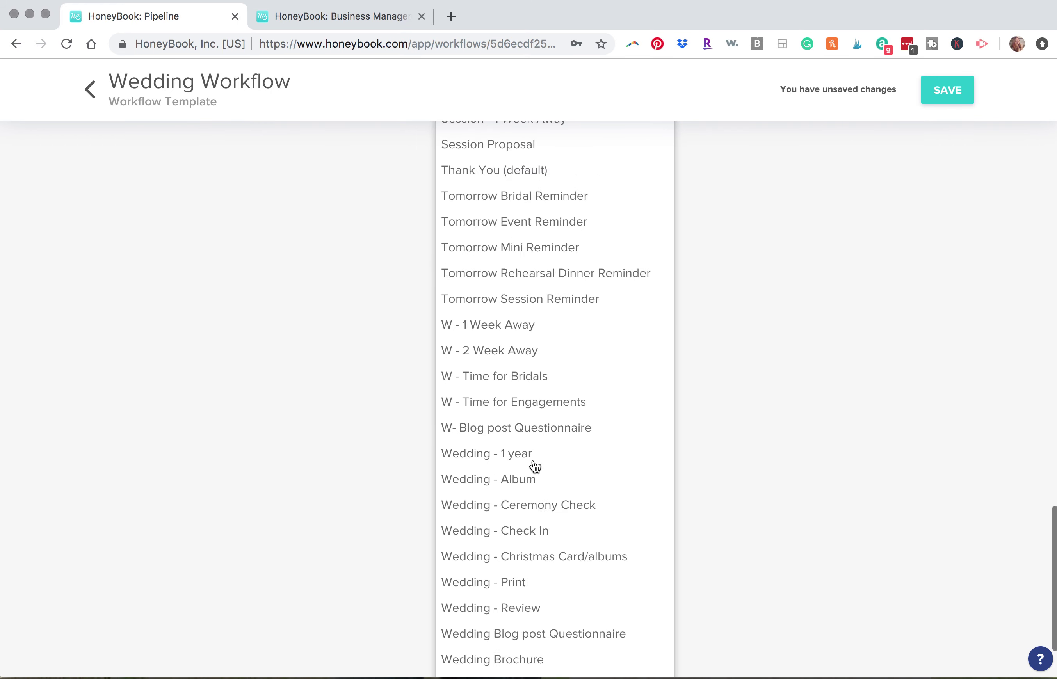
pyautogui.click(519, 515)
pyautogui.scroll(2, 507, 338)
pyautogui.scroll(-2, 507, 337)
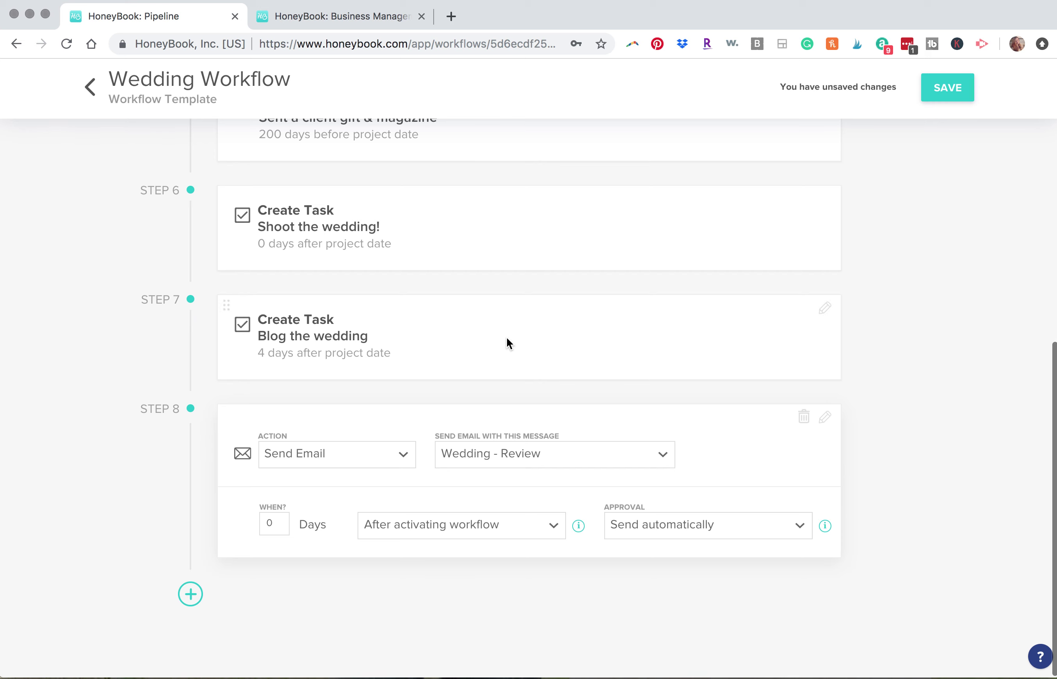
pyautogui.click(421, 534)
pyautogui.click(406, 610)
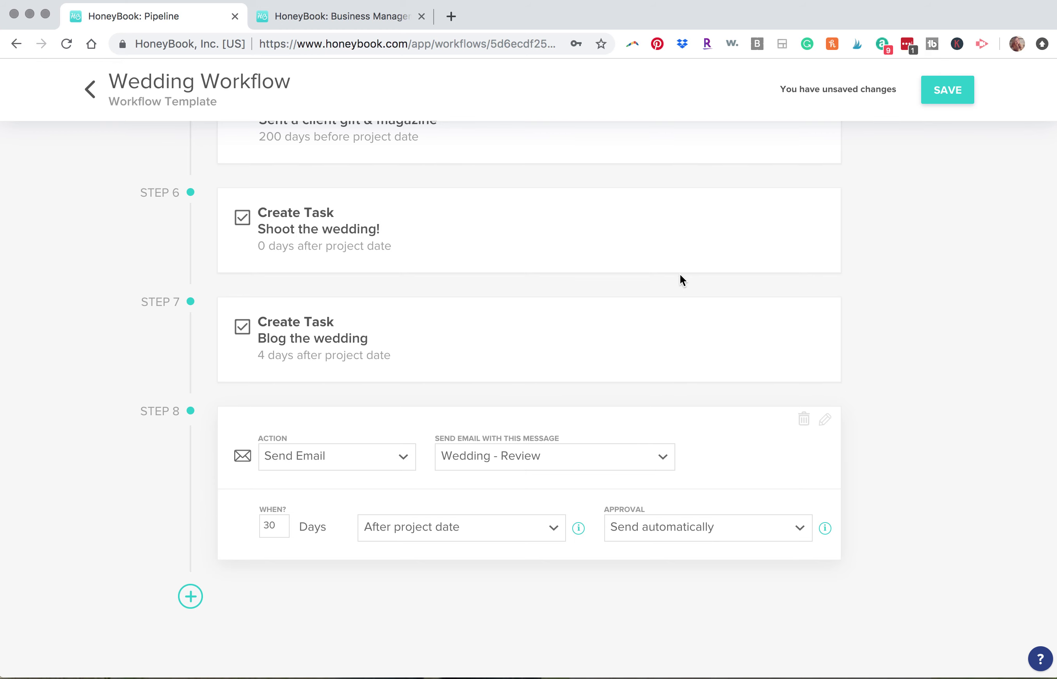
# Step: Review all the workflow steps from first to last and save the Wedding Workflow changes
pyautogui.scroll(6, 679, 274)
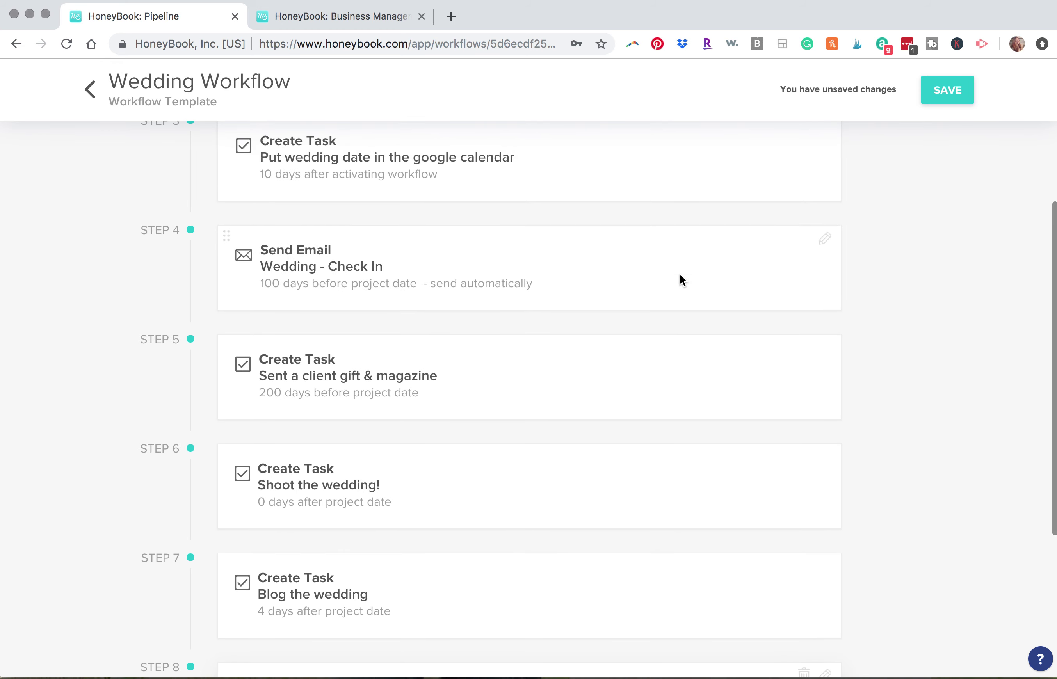
pyautogui.scroll(6, 549, 330)
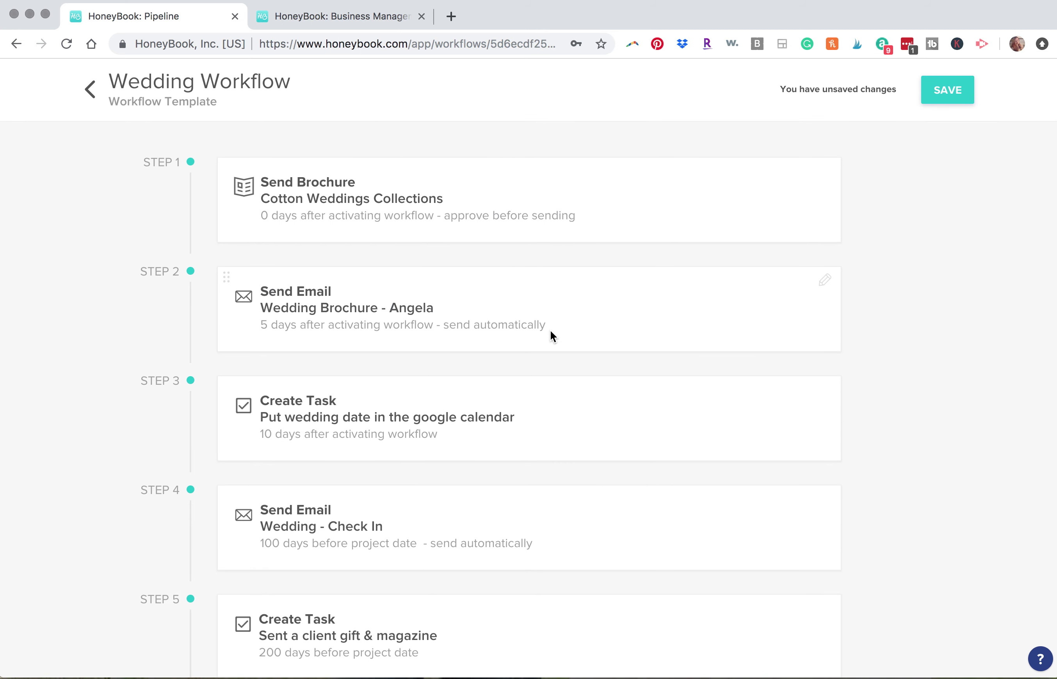
pyautogui.scroll(-2, 550, 332)
pyautogui.scroll(2, 550, 331)
pyautogui.scroll(-5, 550, 332)
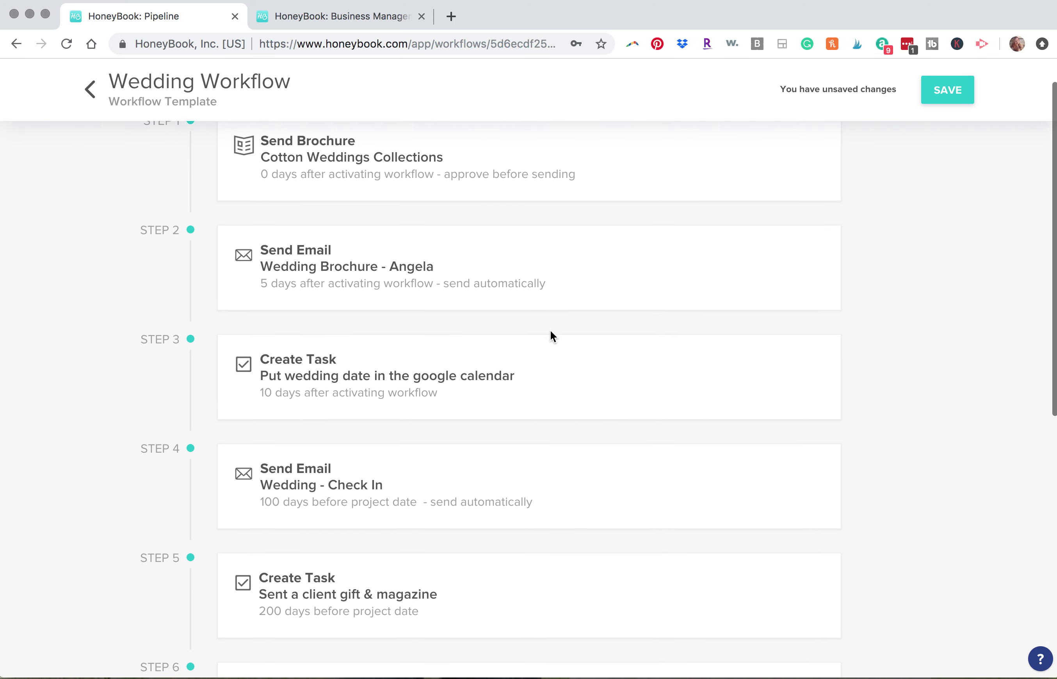
pyautogui.scroll(-8, 550, 335)
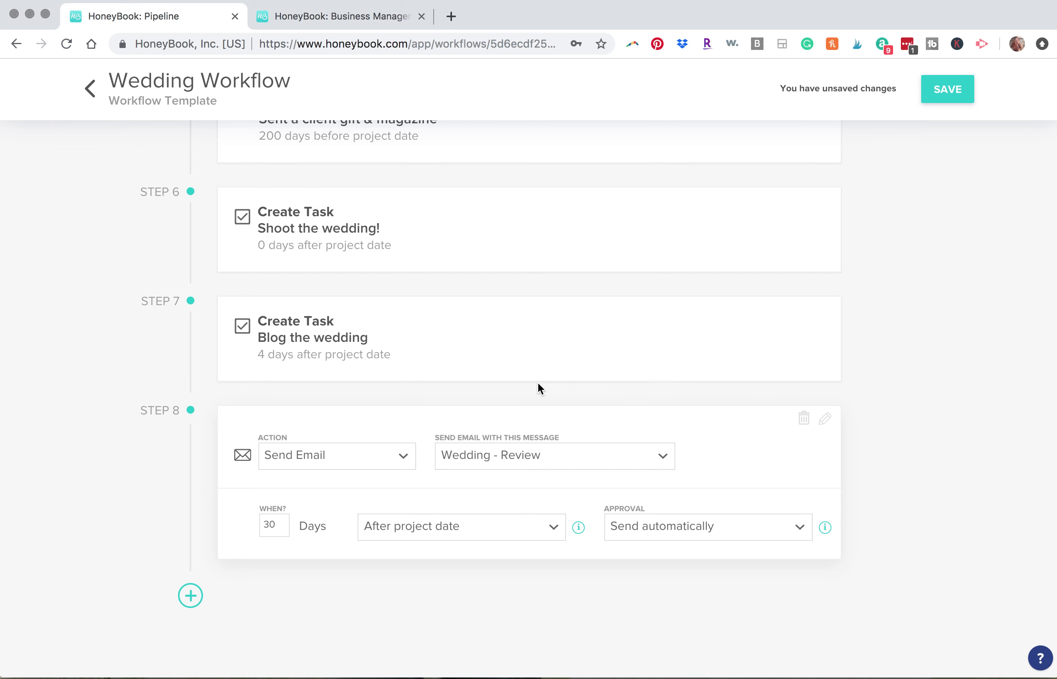
pyautogui.click(947, 92)
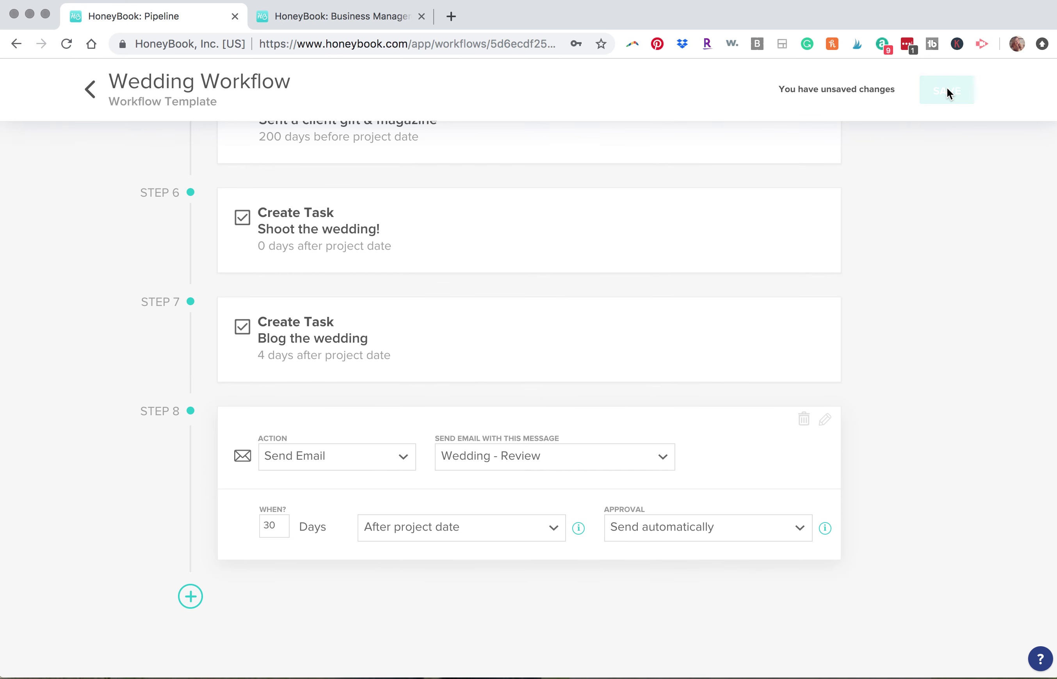